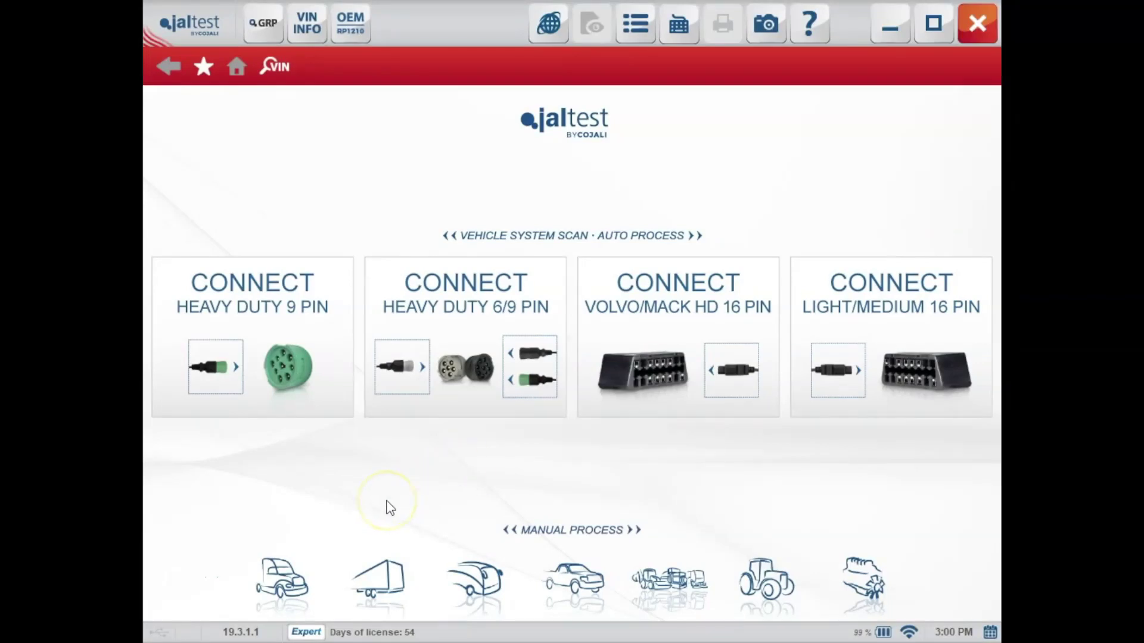
- Browse the truck, trailer and bus brand lists, returning to the home page each time
click(284, 577)
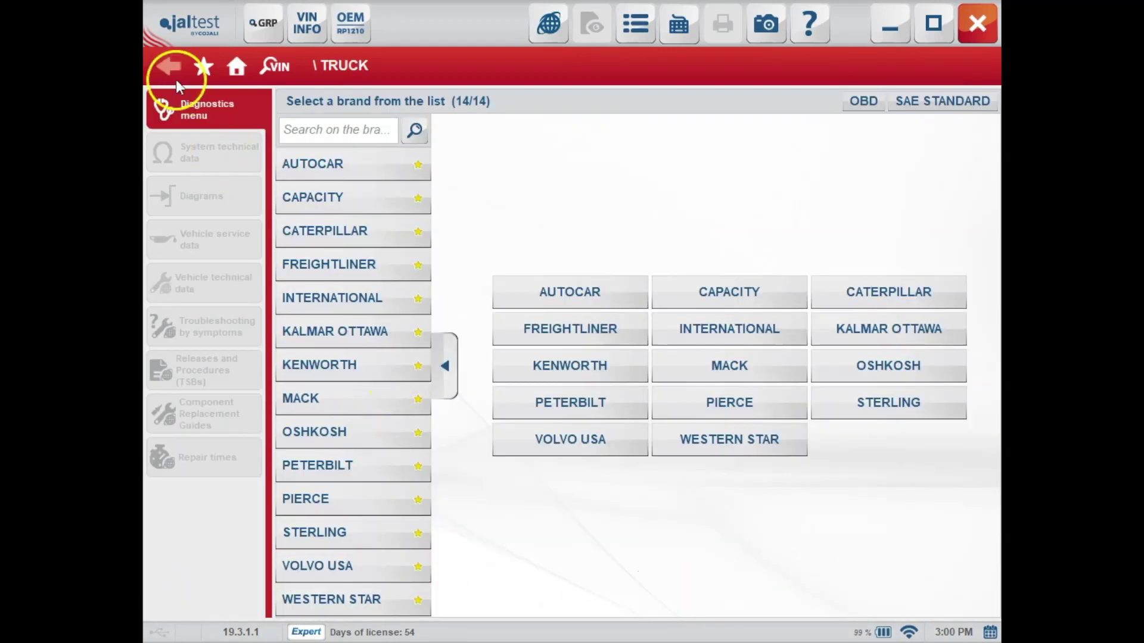
click(167, 73)
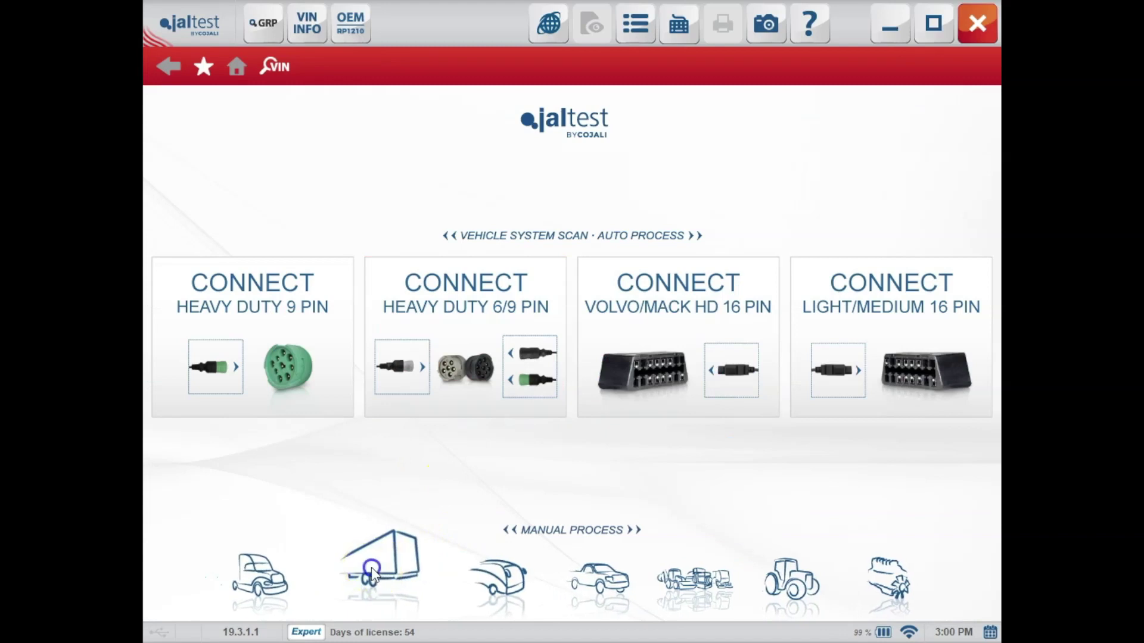
click(372, 568)
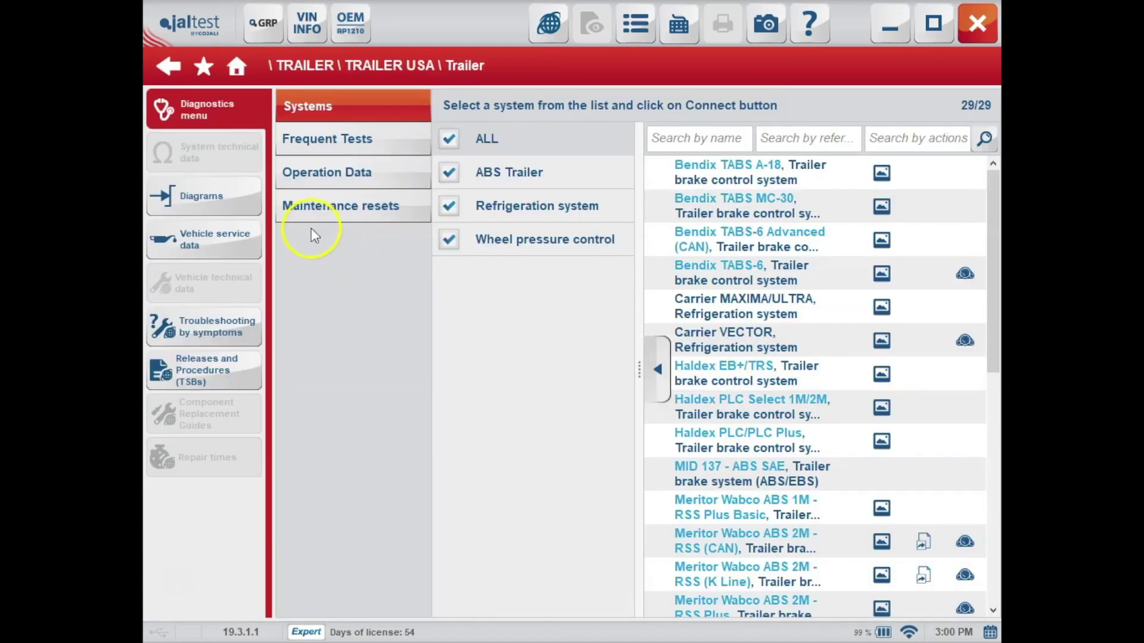
click(166, 67)
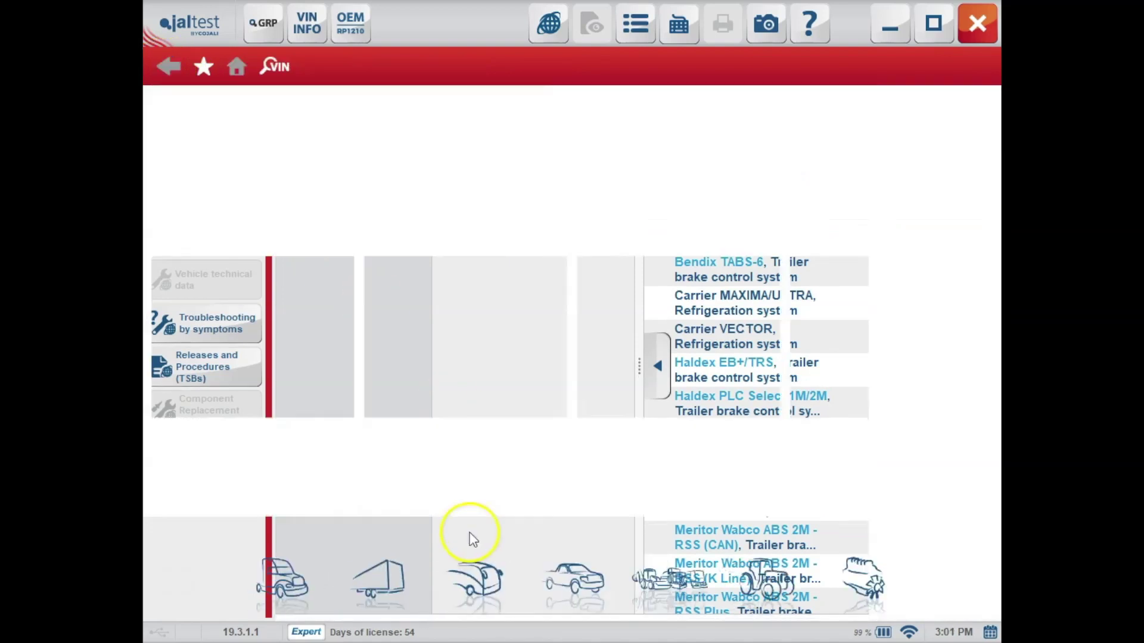
click(478, 562)
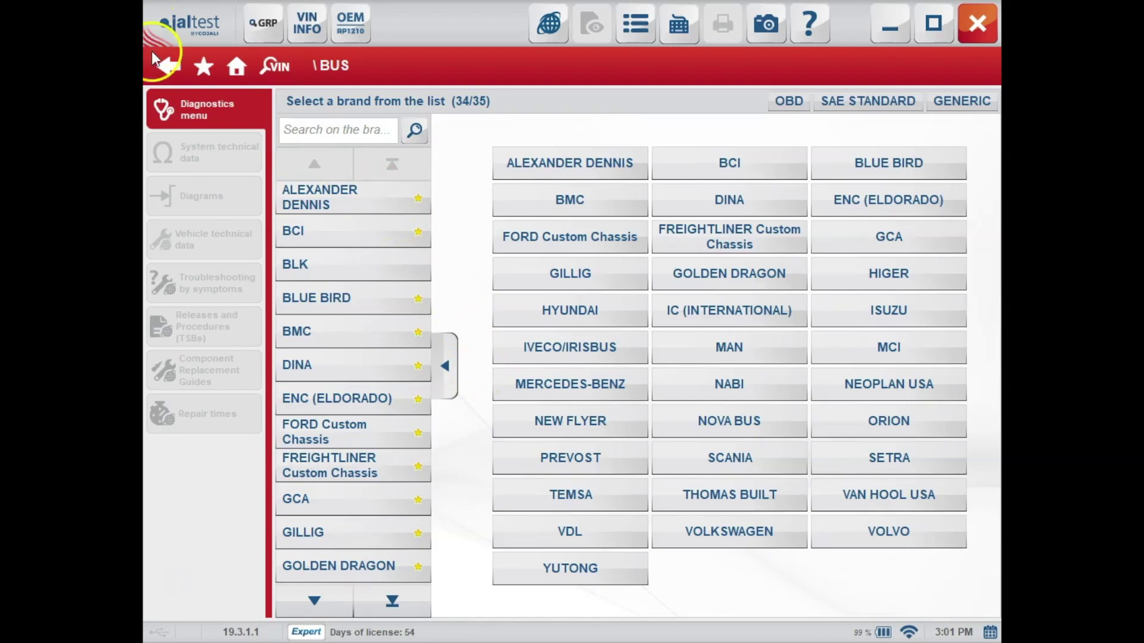
click(166, 67)
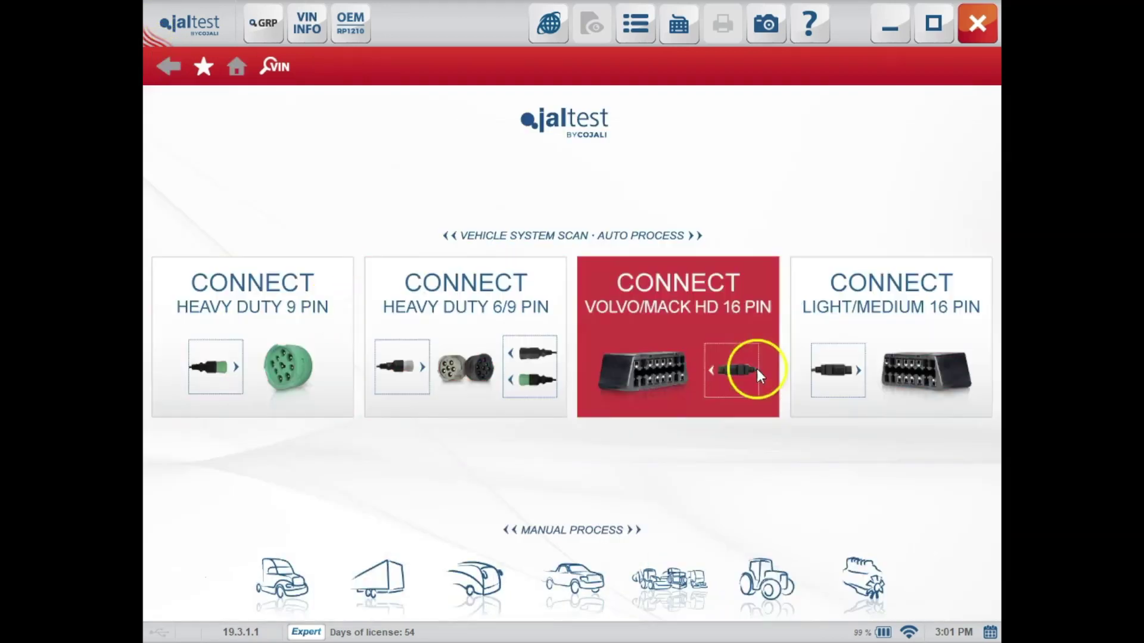
- Select the Ford F-150 5.0 [2011 - ...] light vehicle and bring up its All Systems Scan
click(584, 582)
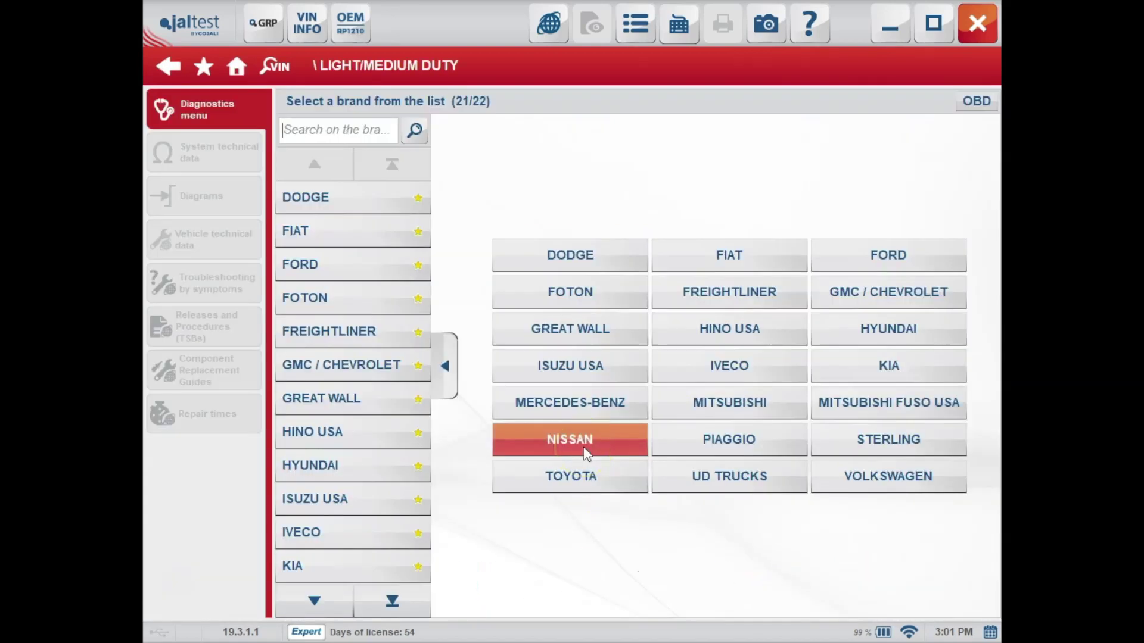
click(797, 306)
click(864, 259)
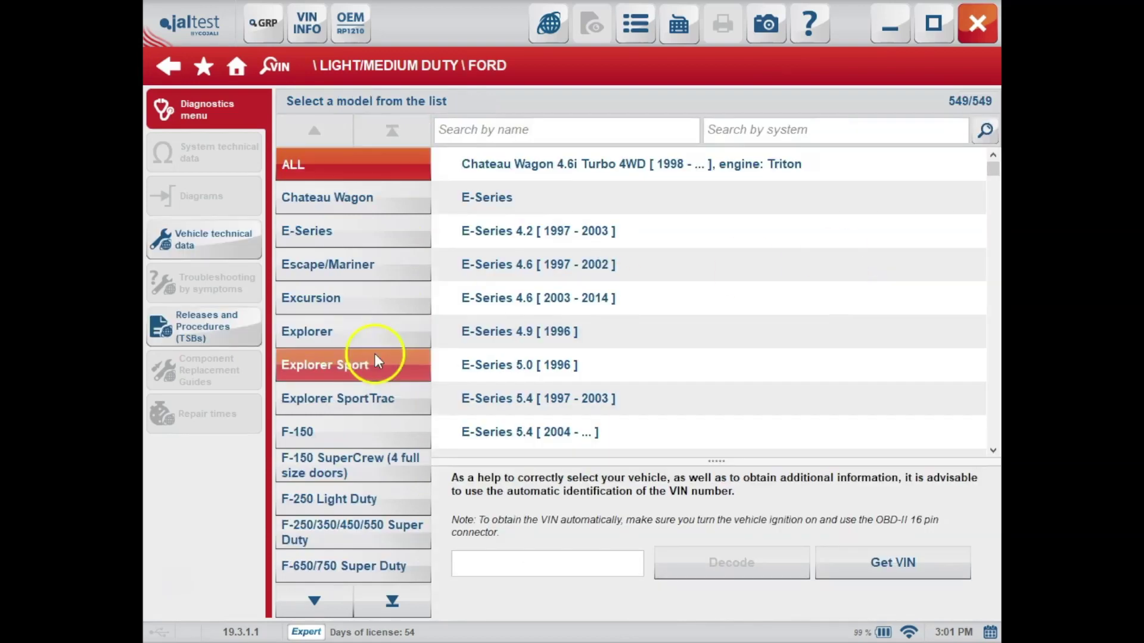
click(338, 426)
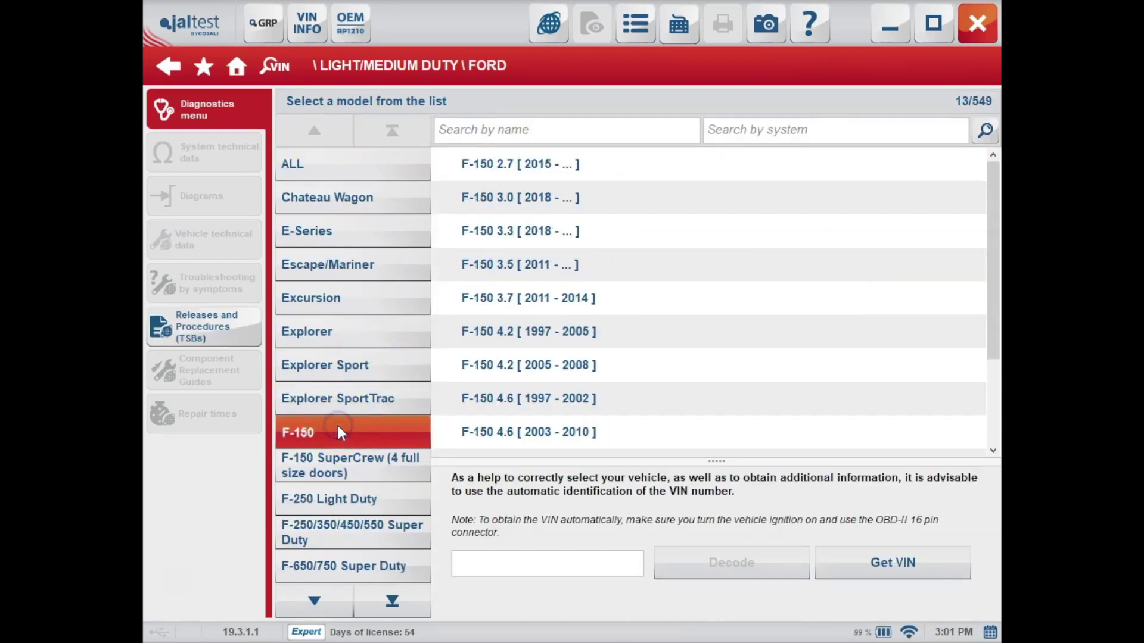
click(993, 451)
click(877, 404)
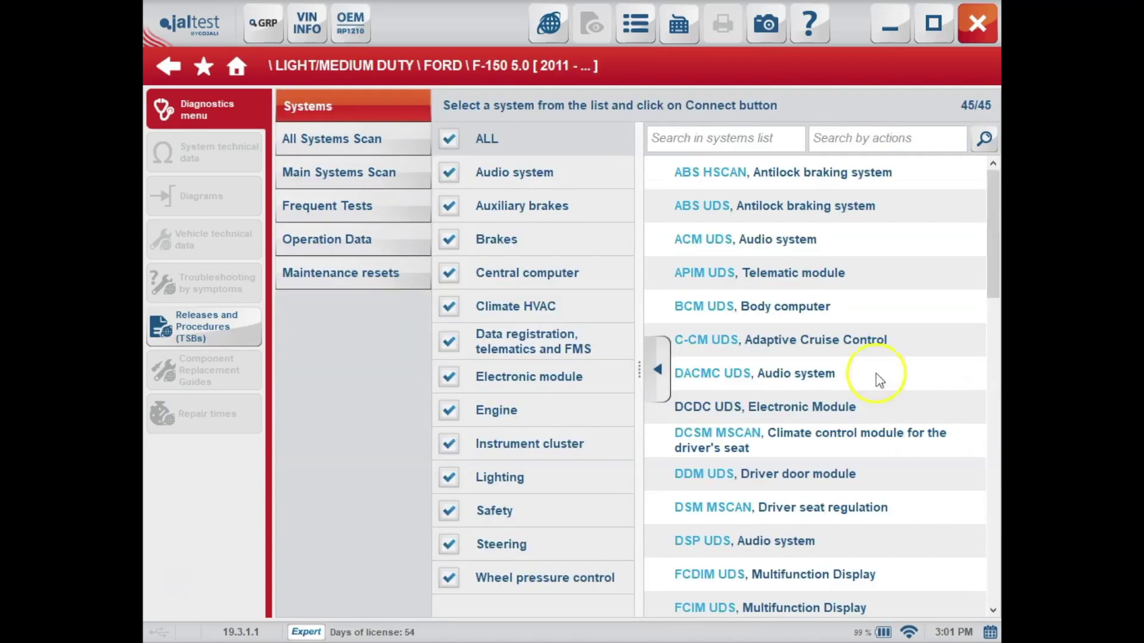
click(388, 143)
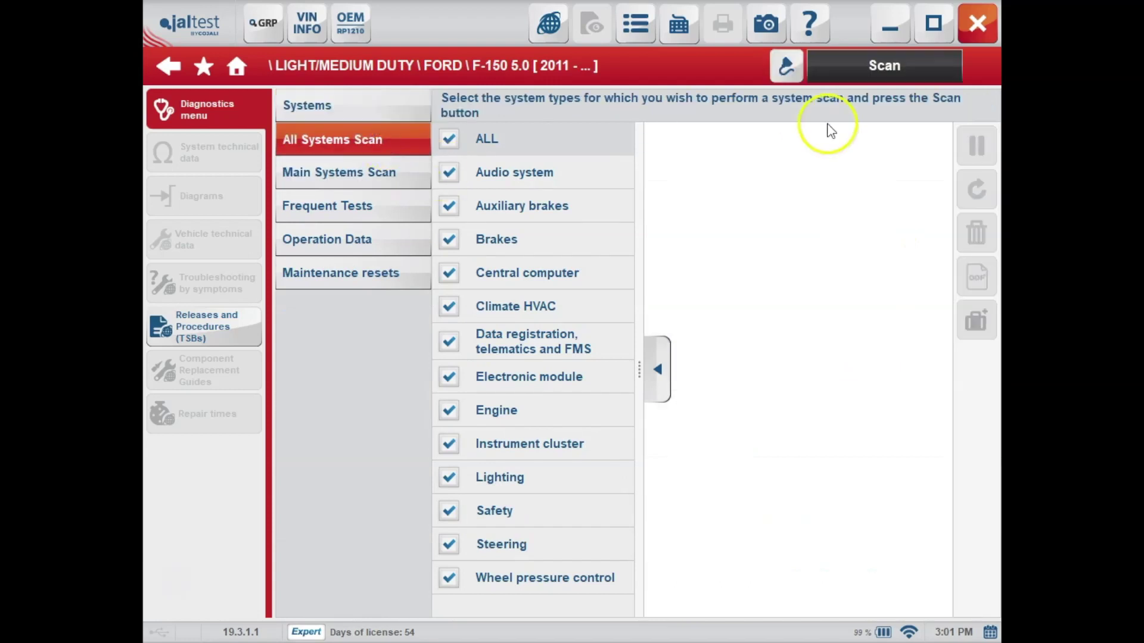
- Scan all systems past the long-scan warning and scroll through the 18 detected systems
click(850, 65)
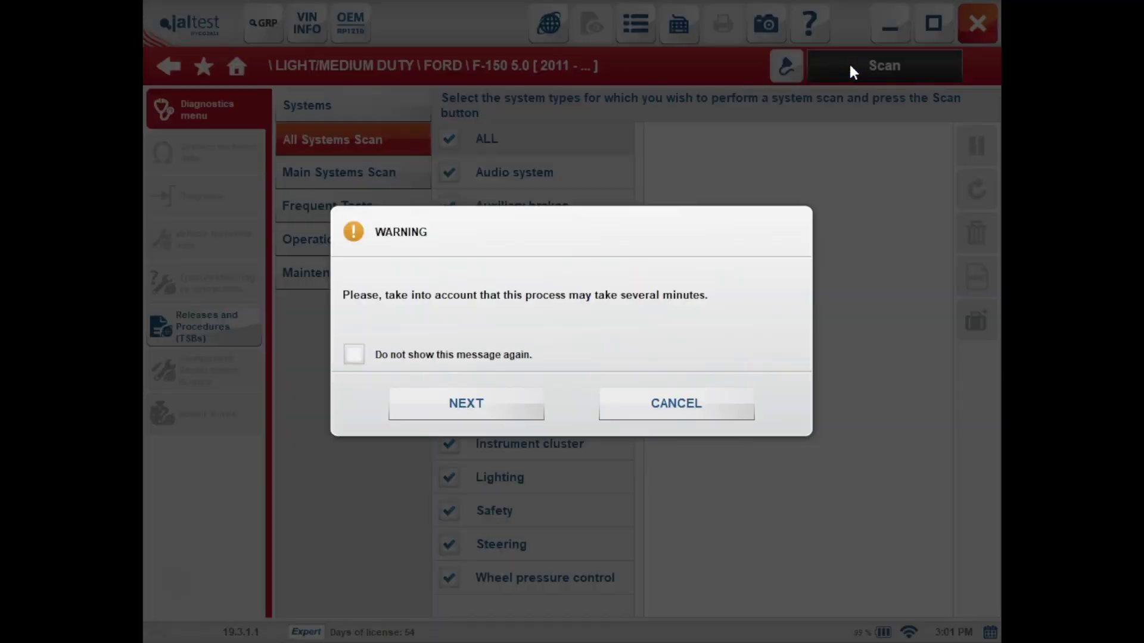
click(488, 411)
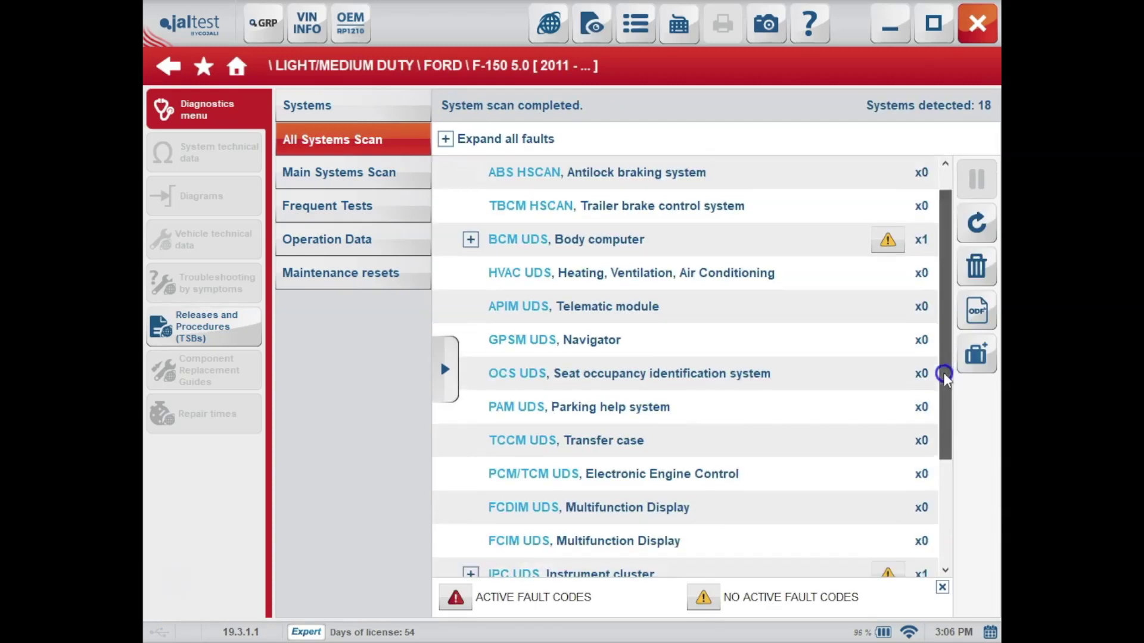
drag(943, 365, 951, 523)
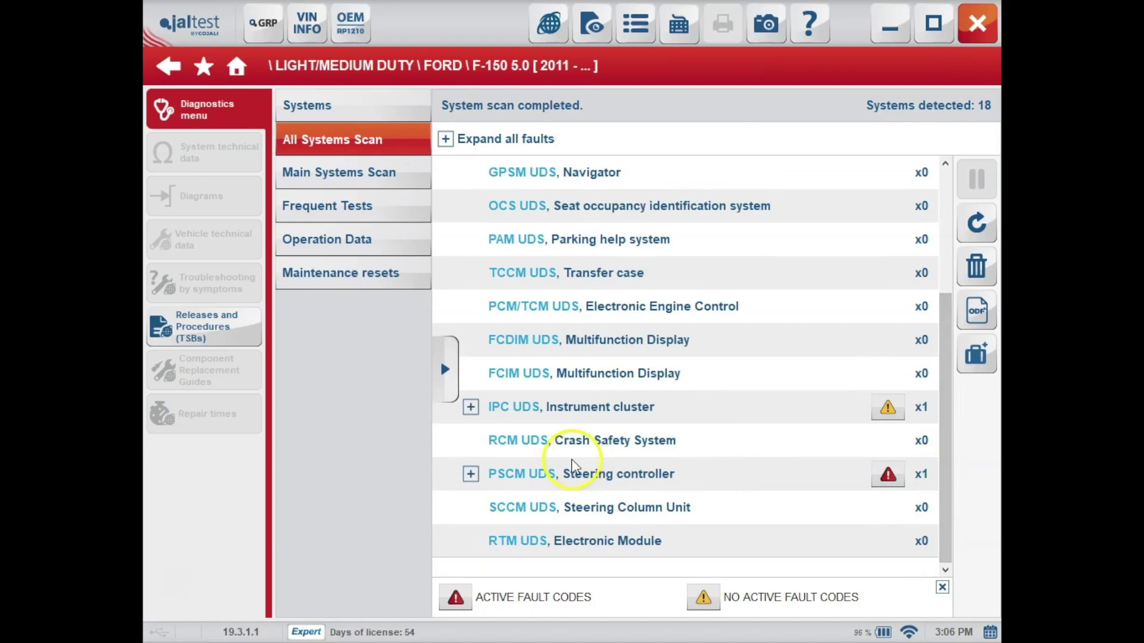
- Review the PSCM U3003 battery-voltage fault, then connect to PCM/TCM Electronic Engine Control
scroll(468, 474, up, 2)
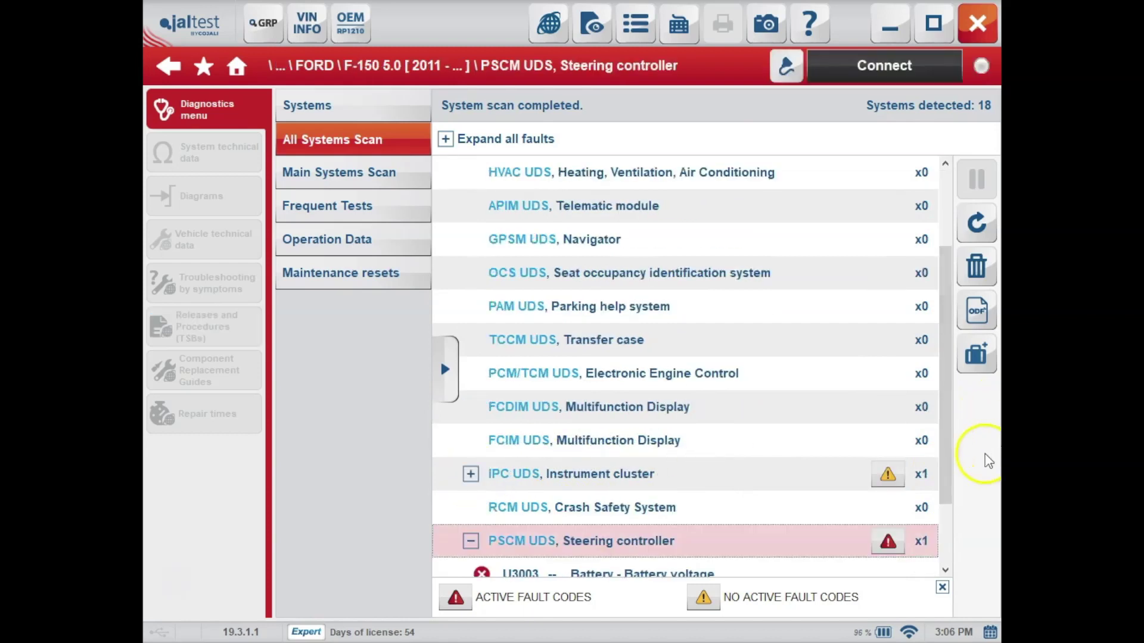
mouse_move(944, 448)
mouse_down()
mouse_move(958, 503)
mouse_move(951, 468)
mouse_up()
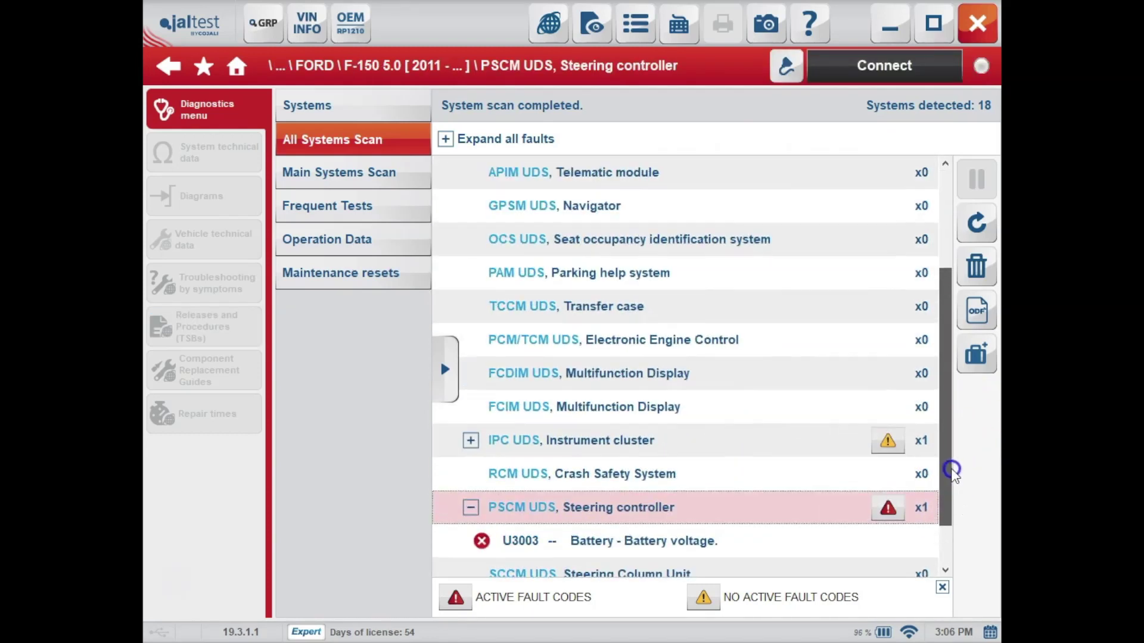
double_click(811, 348)
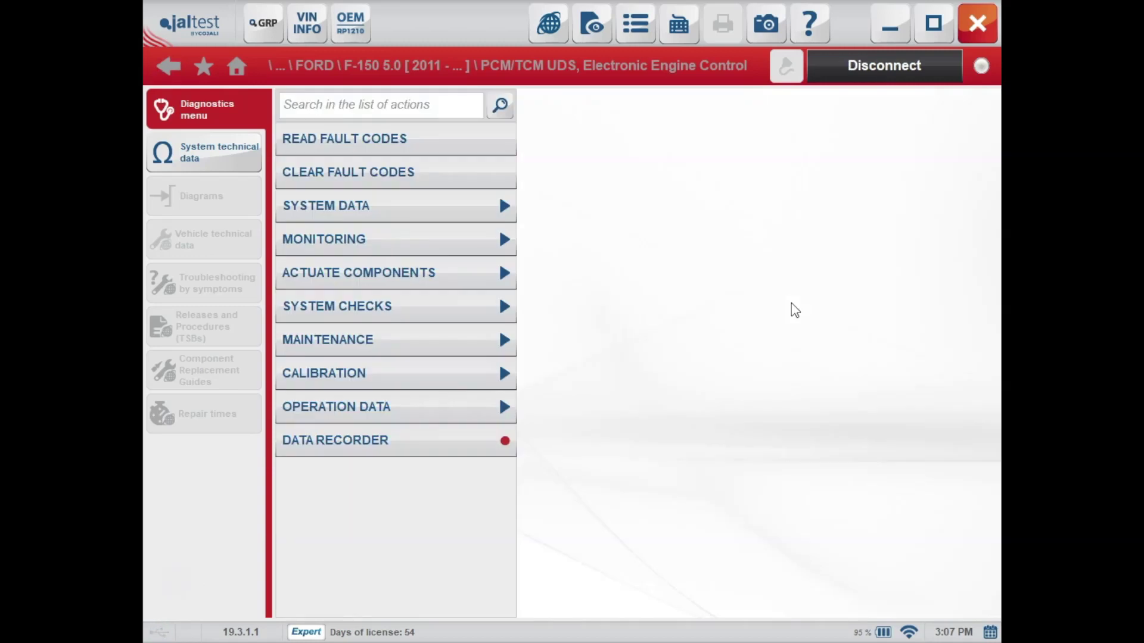
- Read the PCM fault codes (none stored) and review its vehicle information (2013, 5.0L V8 gasoline)
click(493, 140)
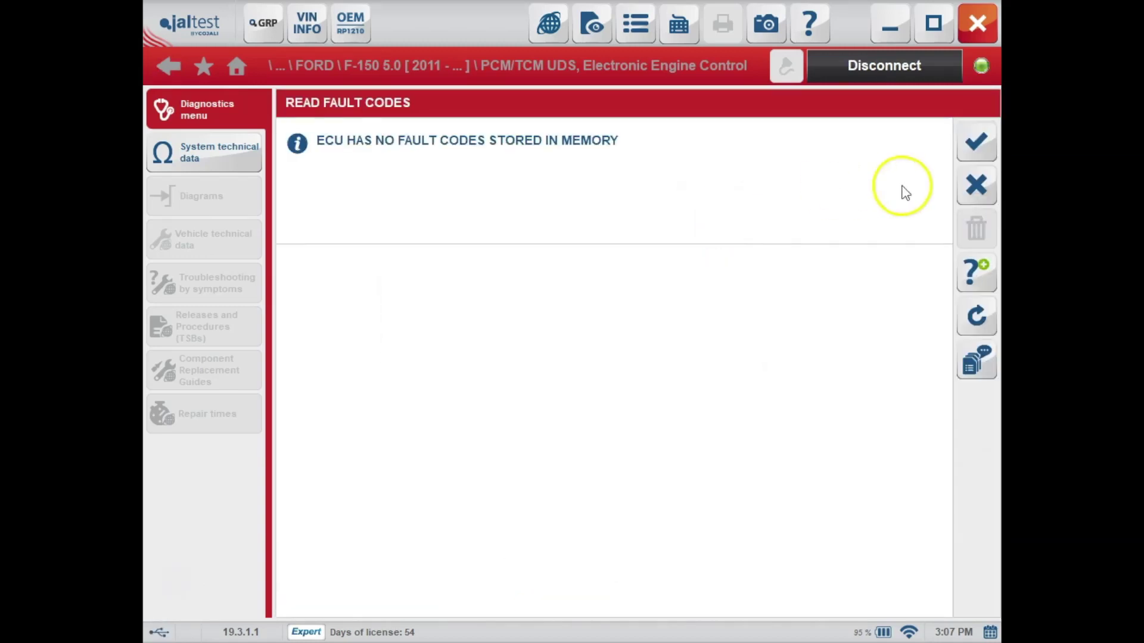
click(982, 152)
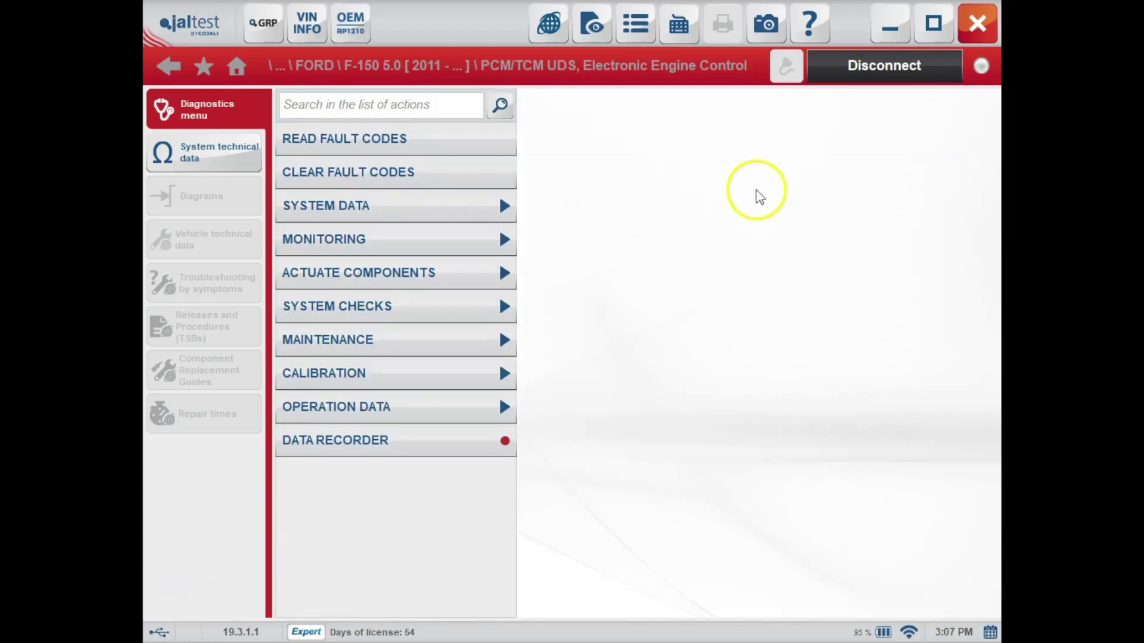
click(458, 204)
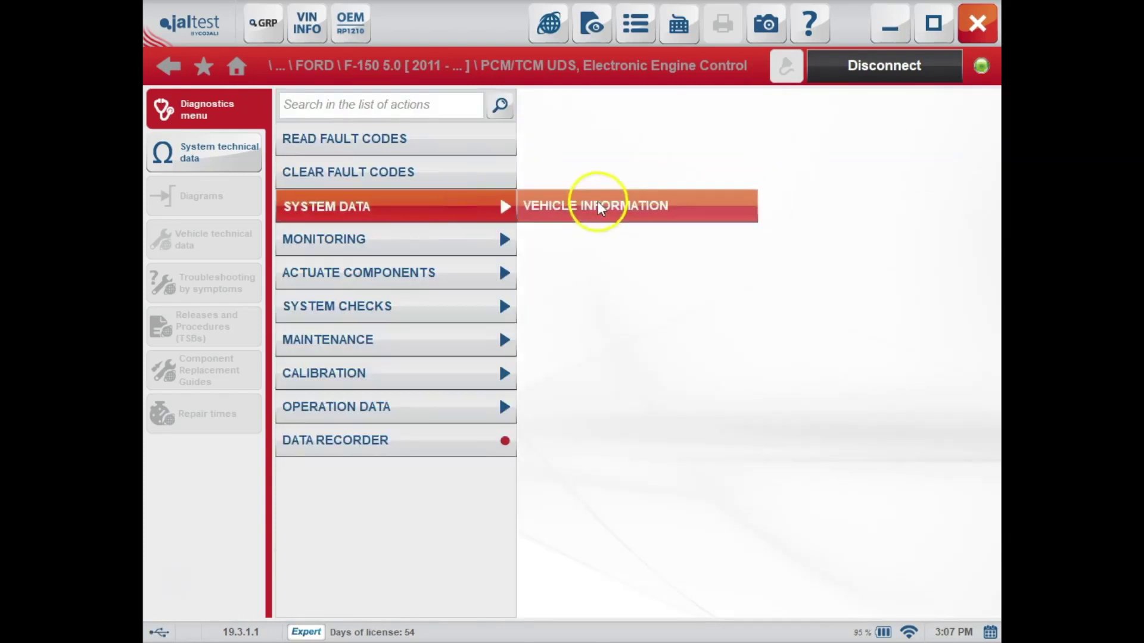
click(599, 205)
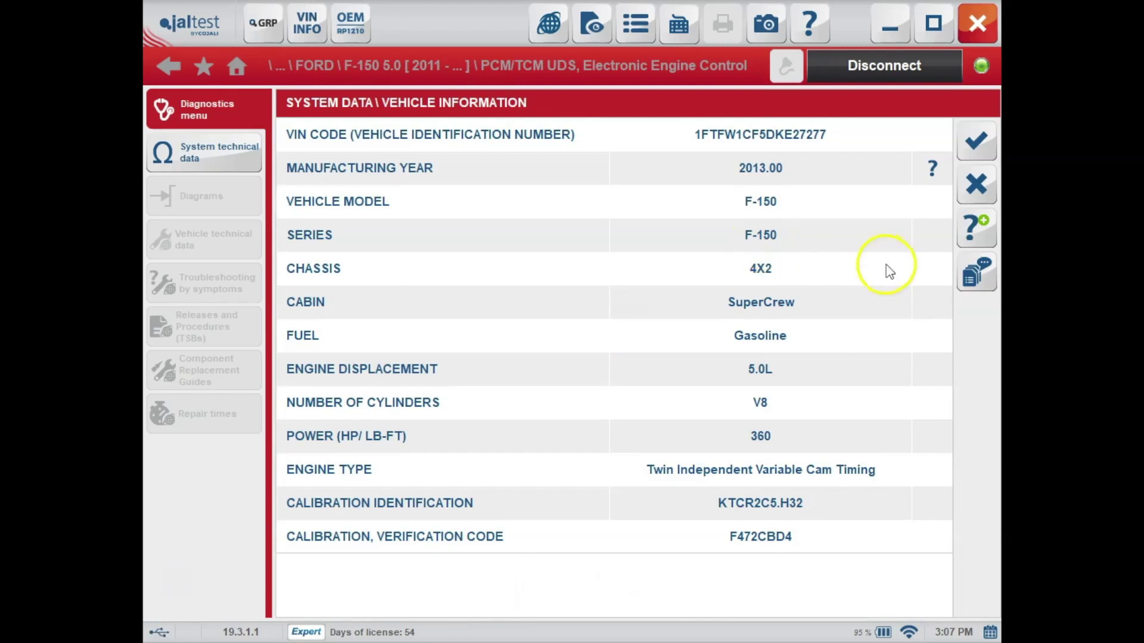
click(980, 156)
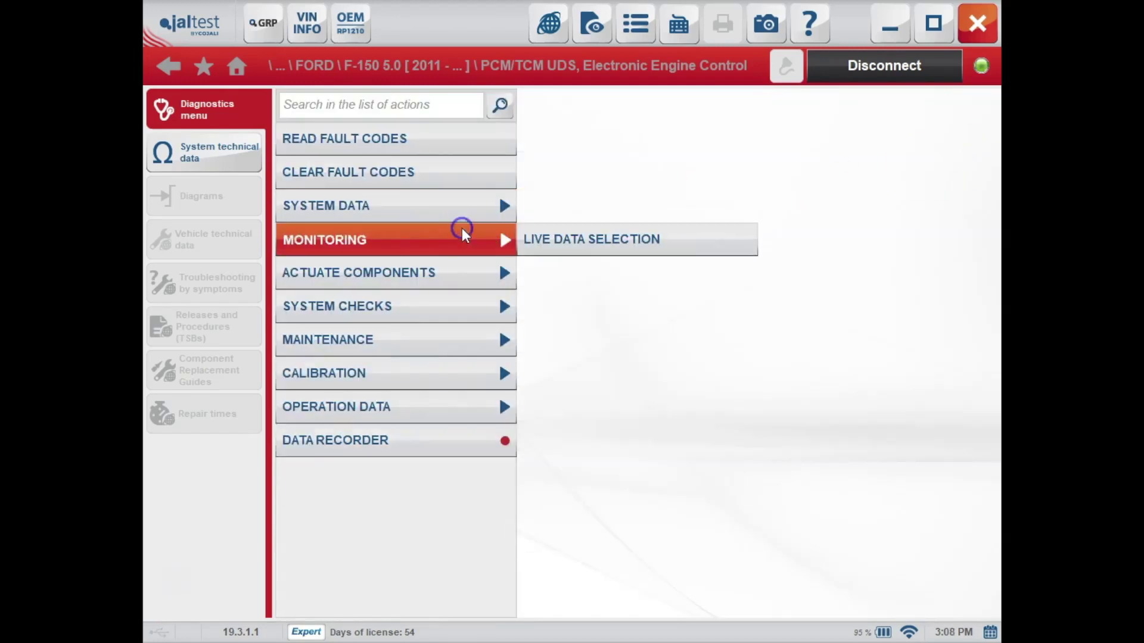
- Select all 224 PCM live data parameters and display their readings
click(571, 231)
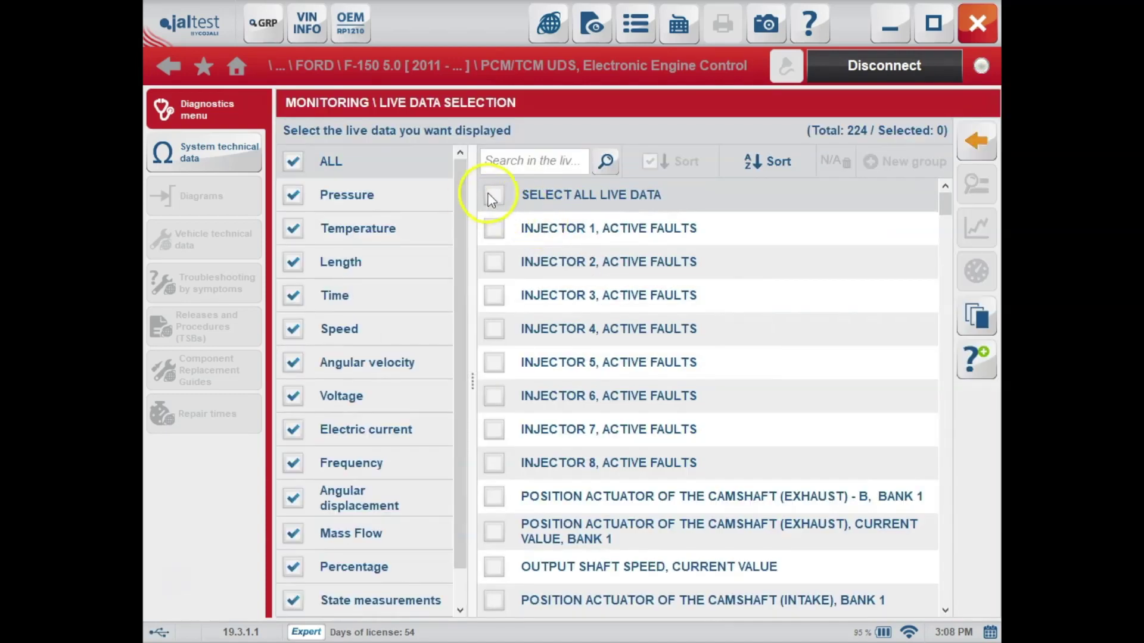
click(492, 199)
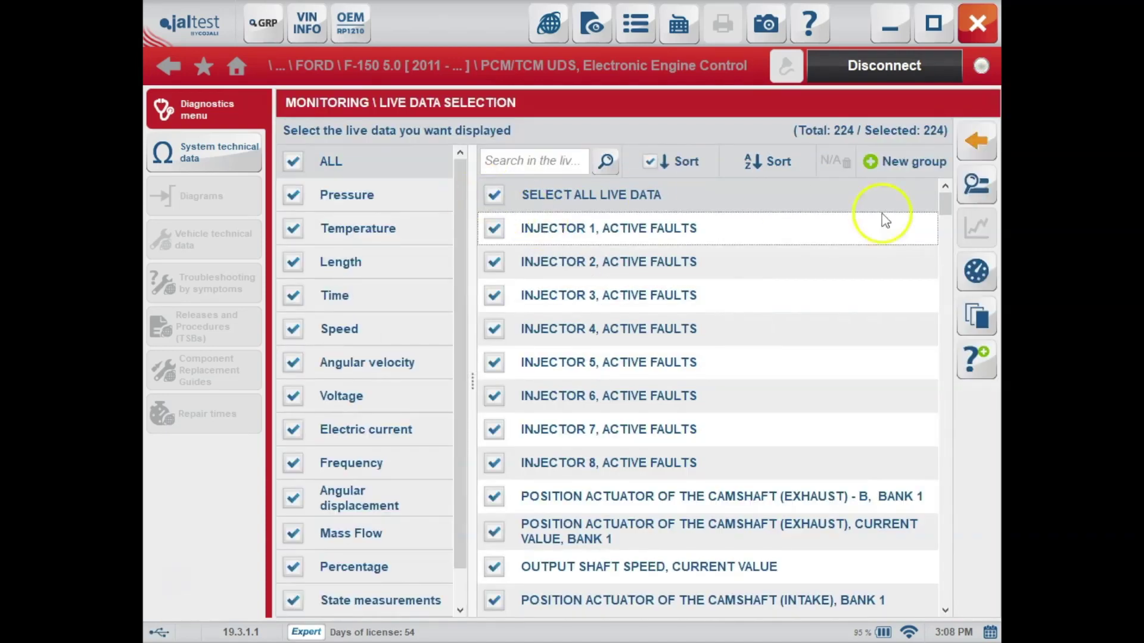
click(986, 189)
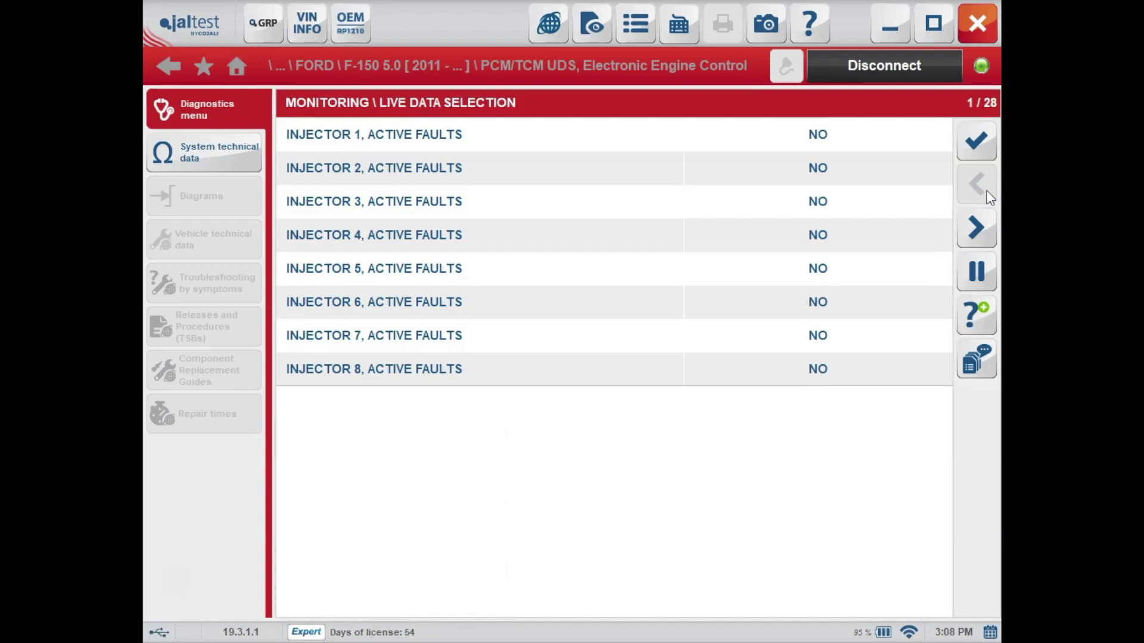
- Page through the live measurements to page 28 of 28, then return to the selection list
click(979, 221)
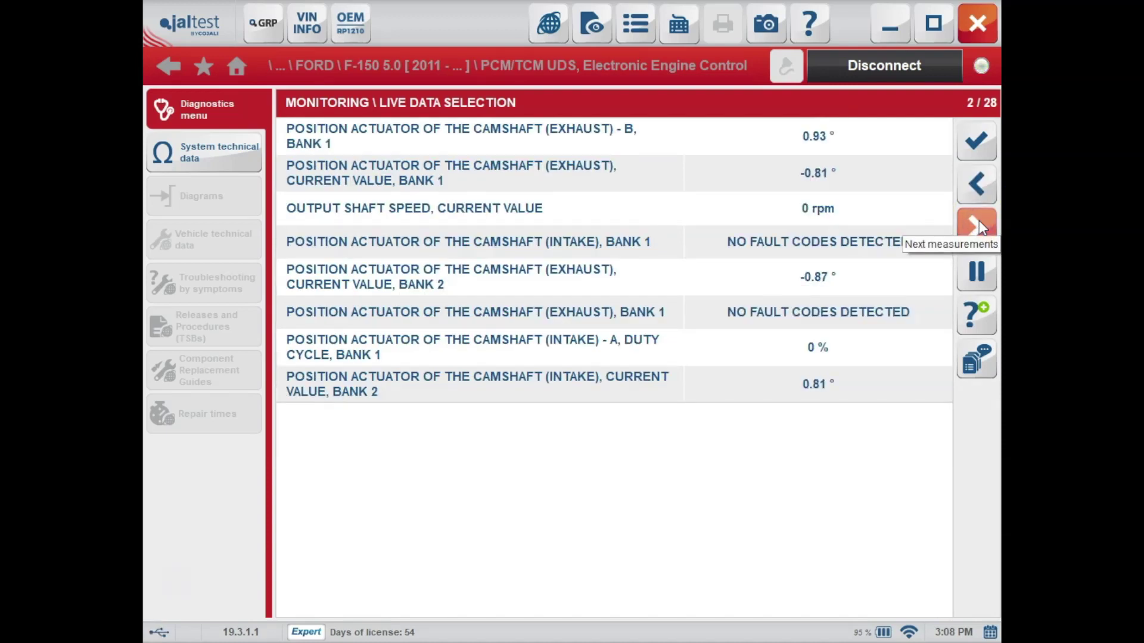
click(979, 221)
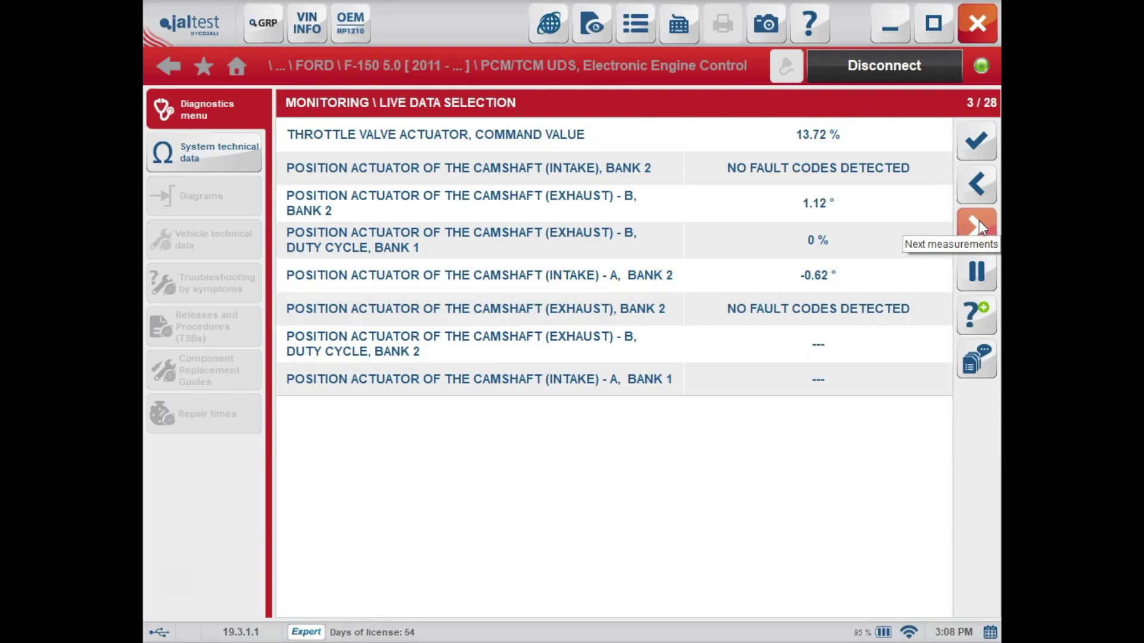
click(979, 221)
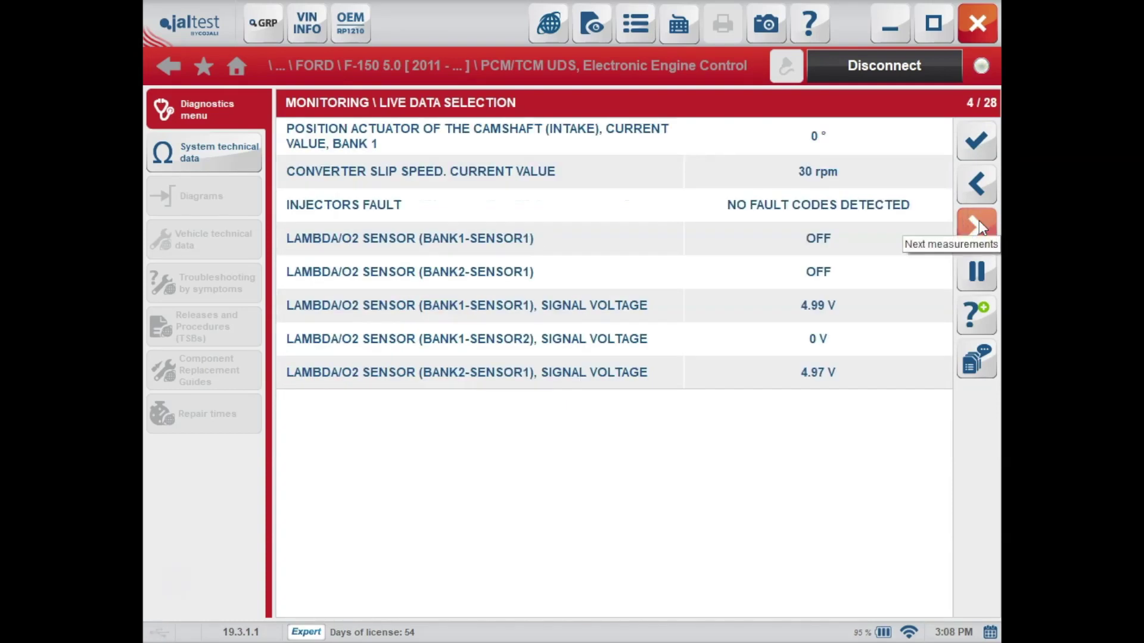
click(979, 220)
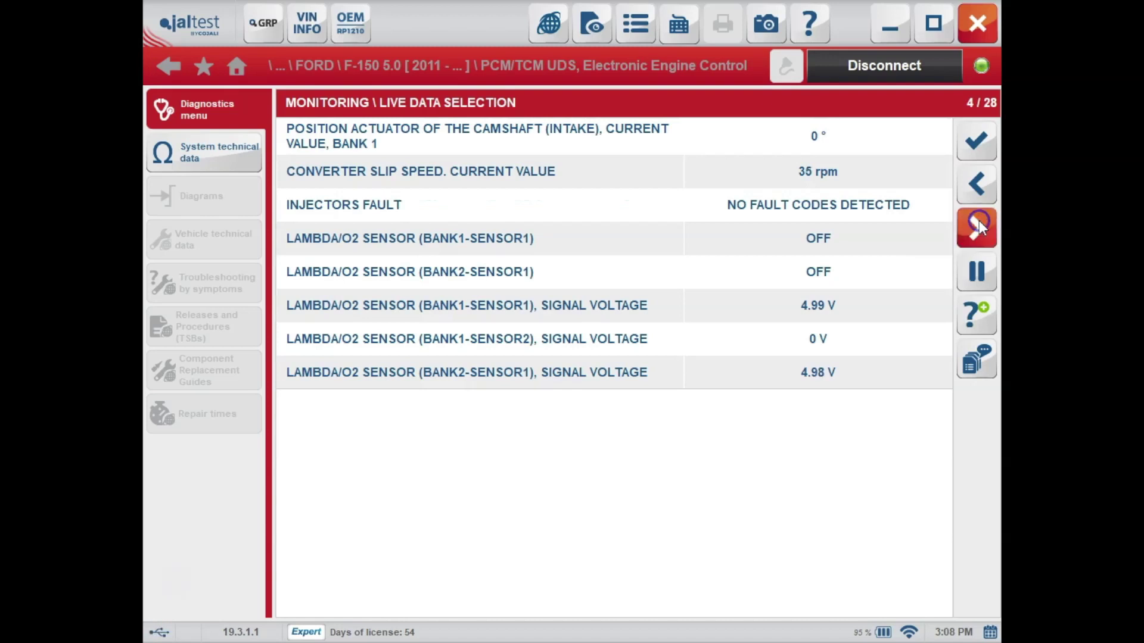
click(978, 221)
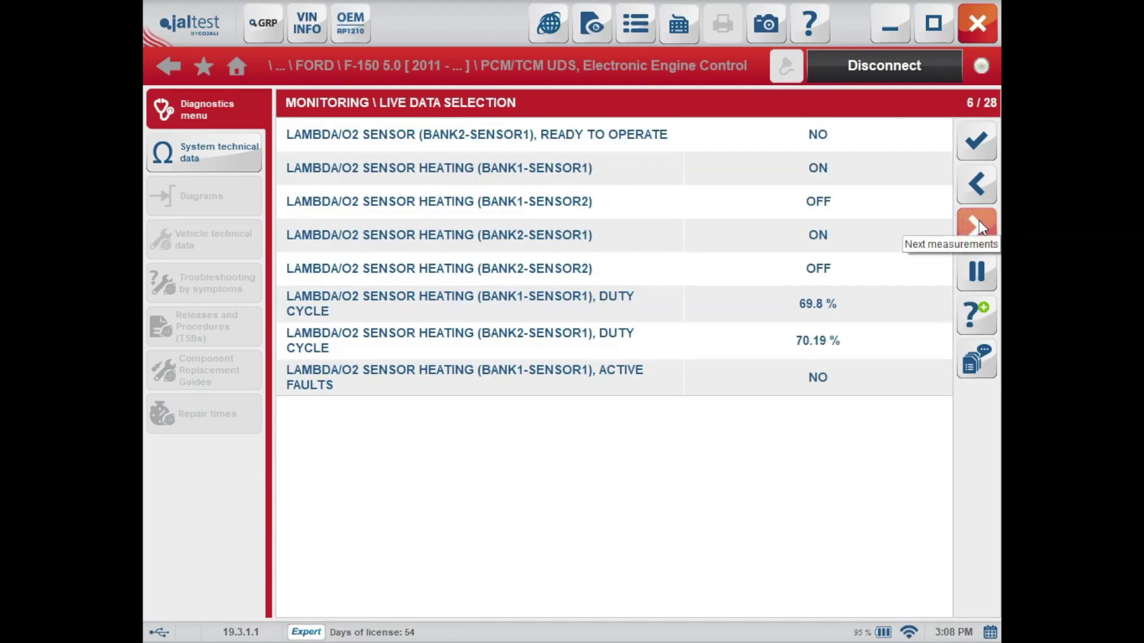
click(978, 220)
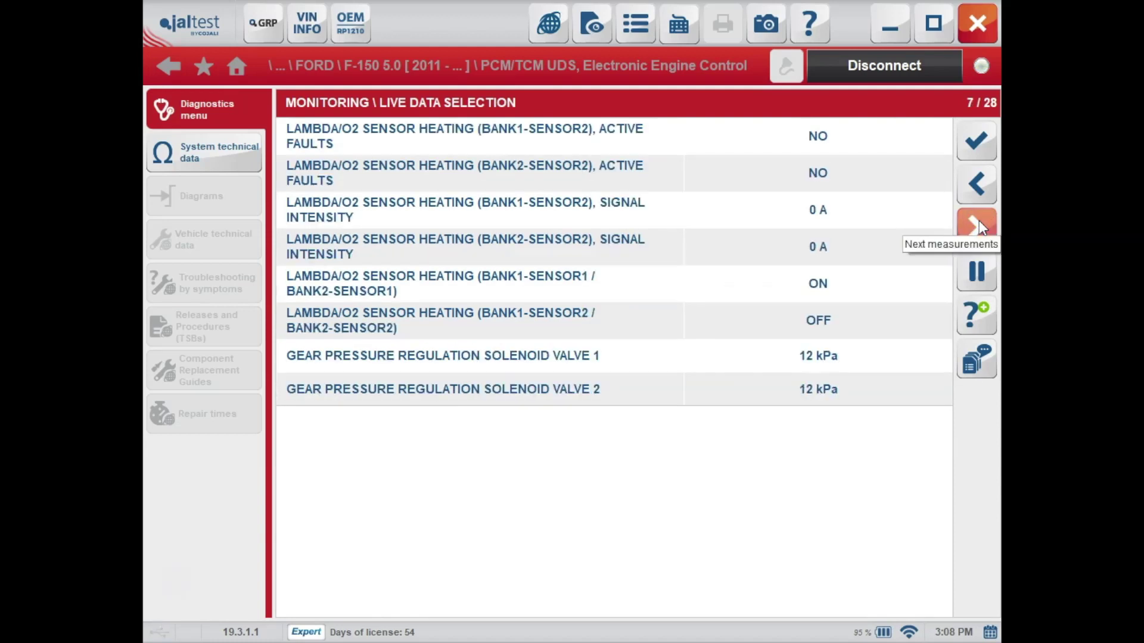
click(978, 221)
click(979, 221)
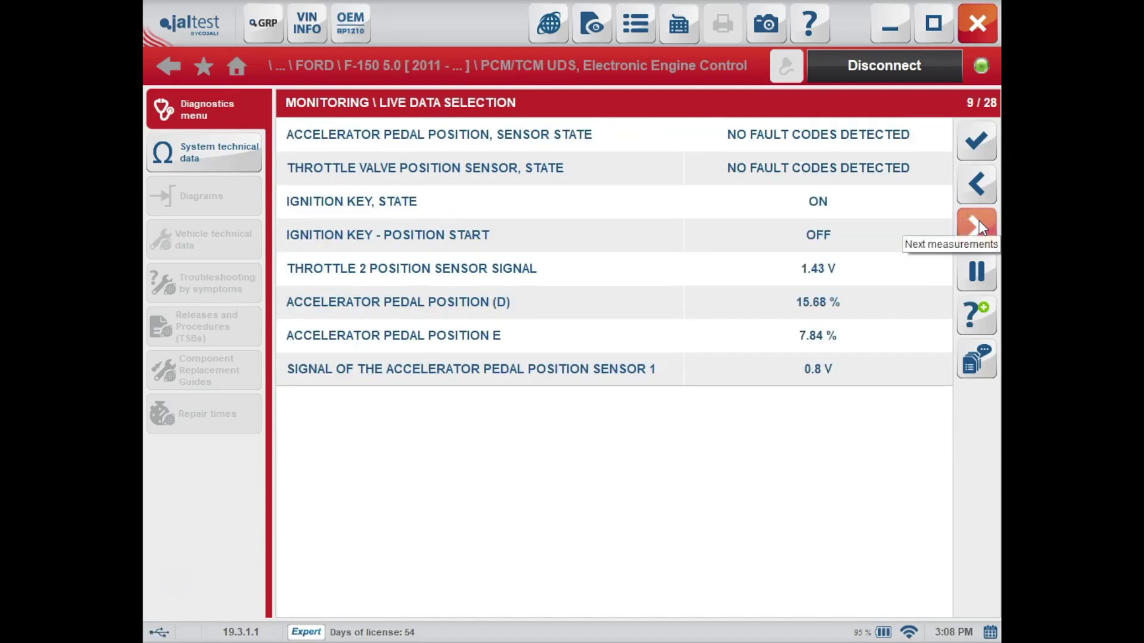
click(979, 221)
click(979, 222)
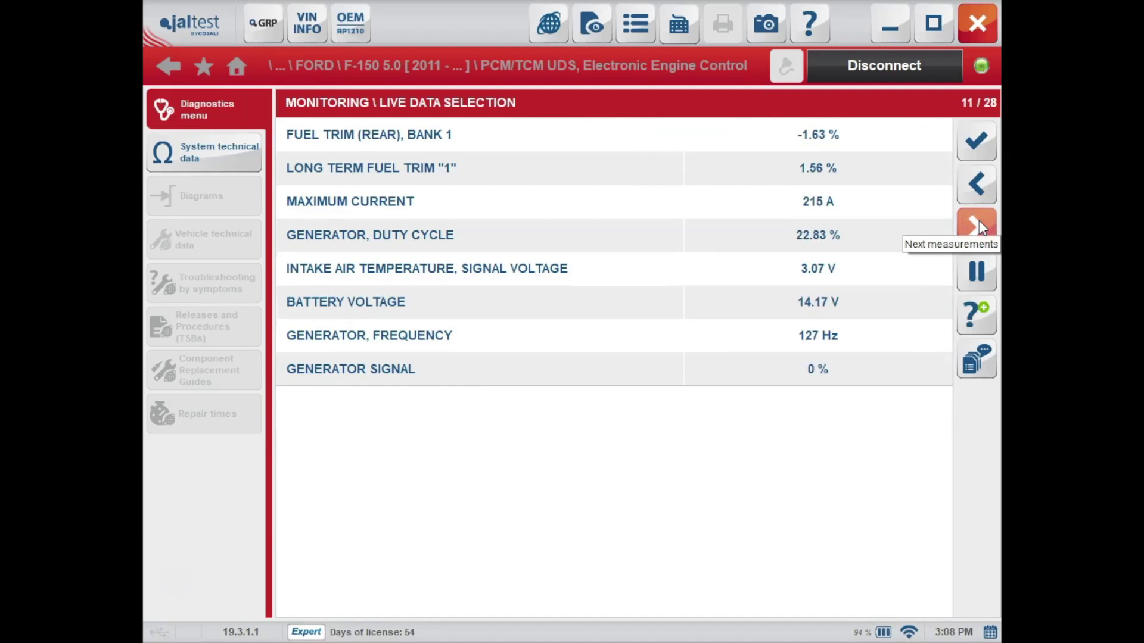
click(979, 221)
click(979, 221)
click(978, 220)
click(979, 221)
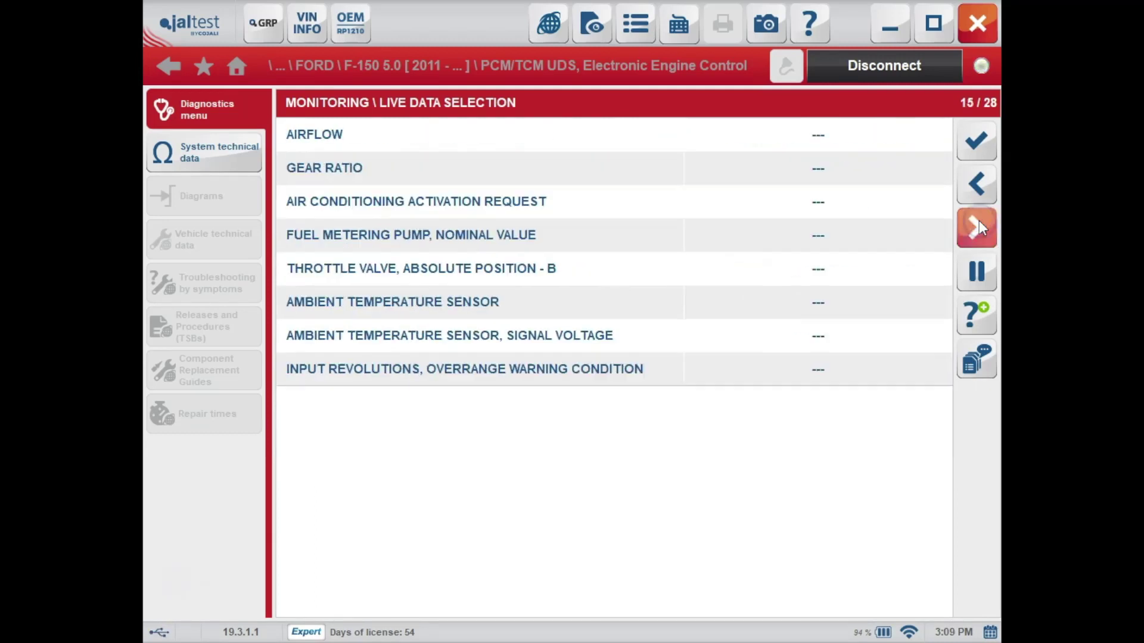
click(979, 221)
click(978, 221)
click(978, 221)
click(979, 221)
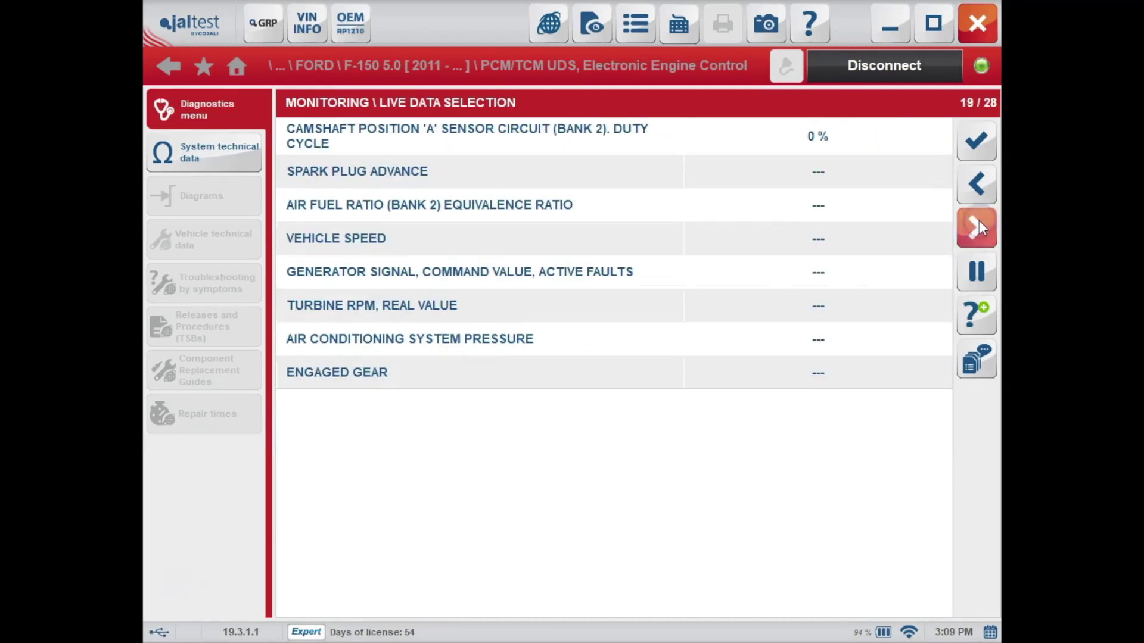
click(979, 221)
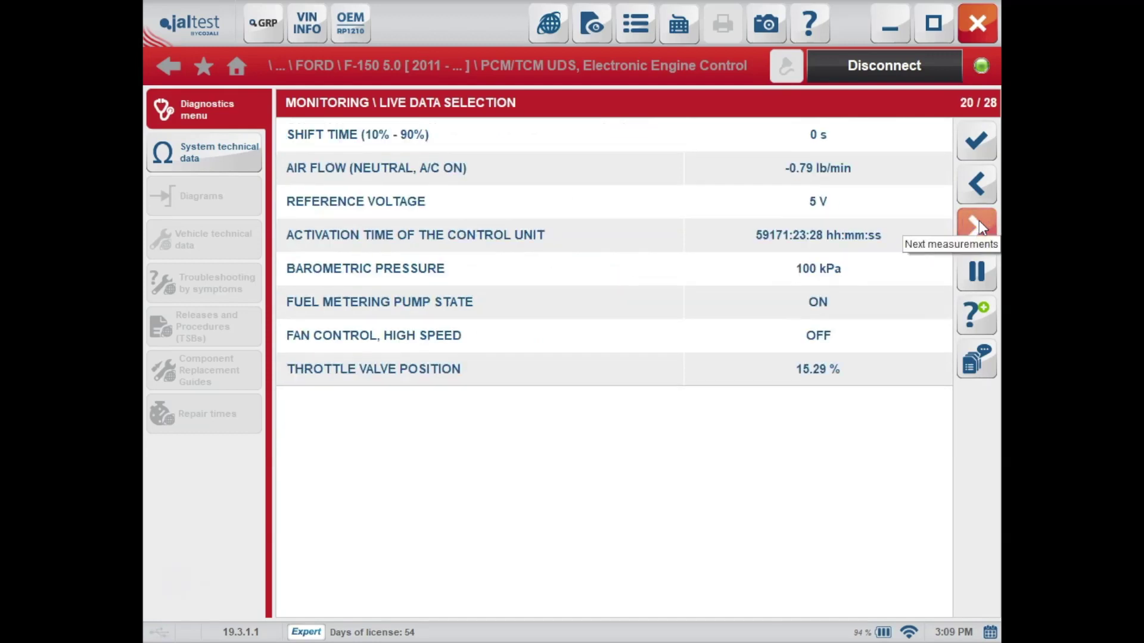
click(979, 221)
click(979, 221)
click(979, 221)
click(979, 220)
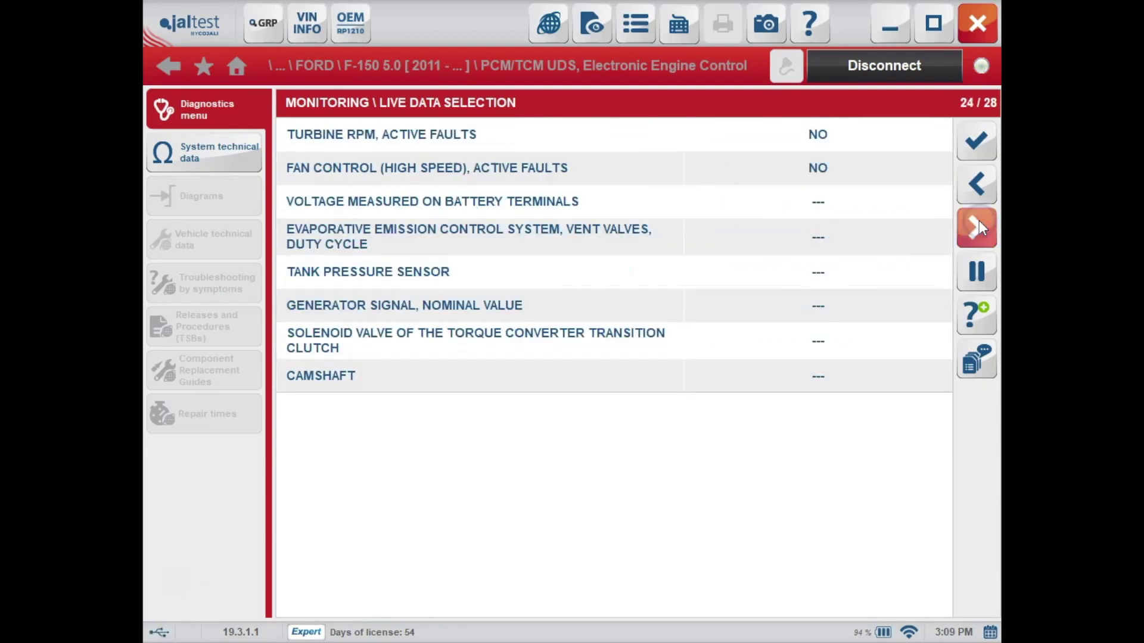
click(979, 221)
click(978, 220)
click(979, 221)
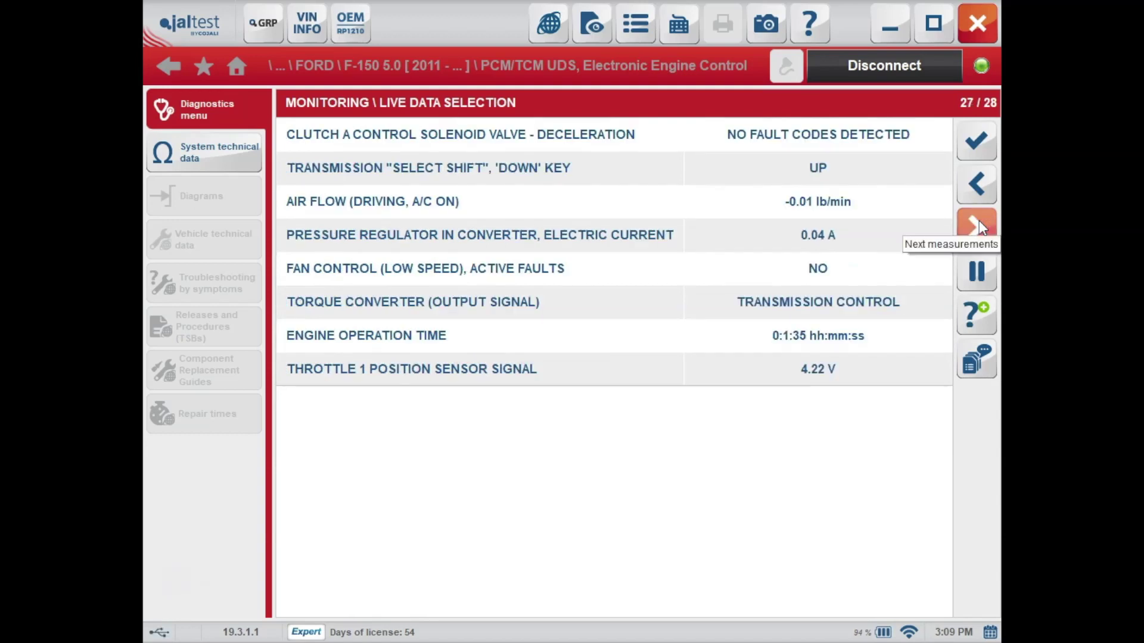
click(979, 222)
click(977, 150)
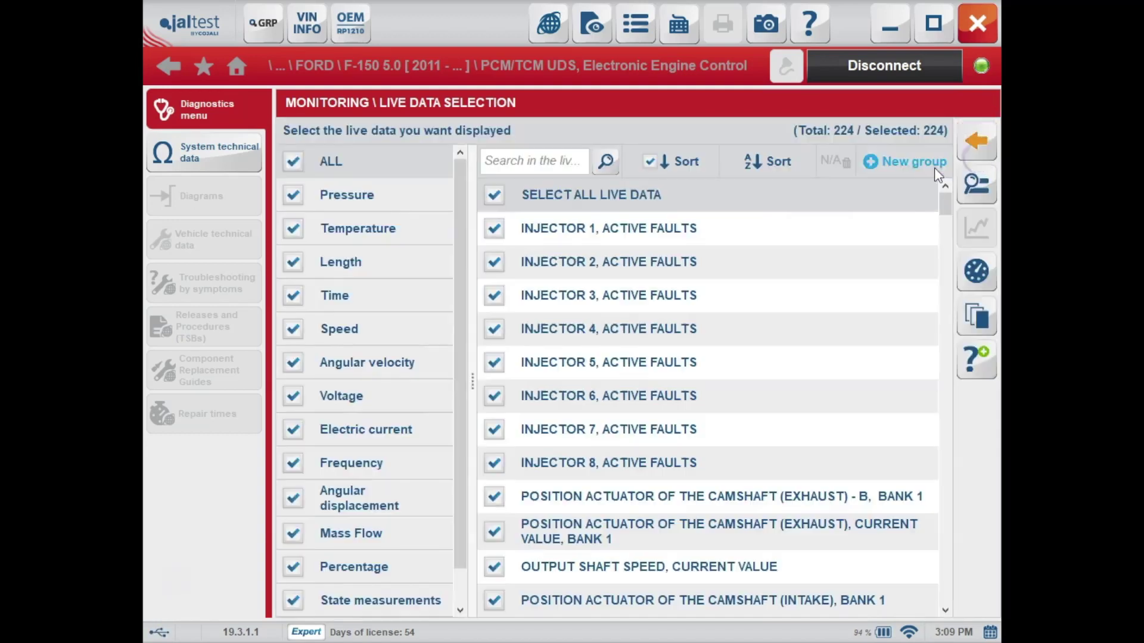
- Review the Output Signals > Air Fuel Ratio actuation from Actuate Components
click(976, 142)
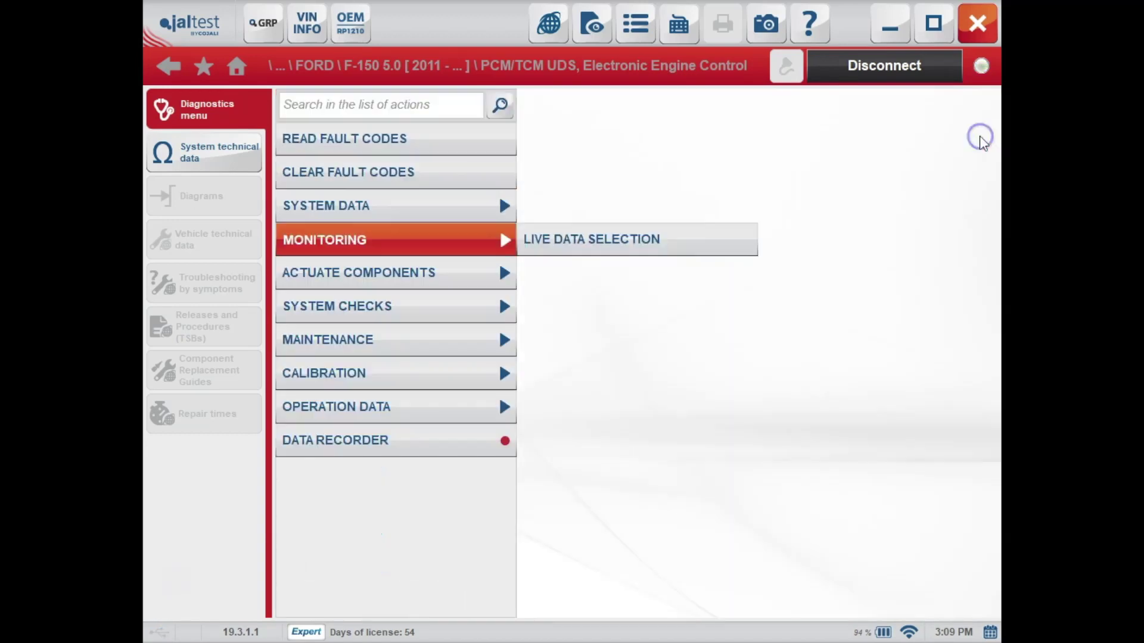
click(473, 273)
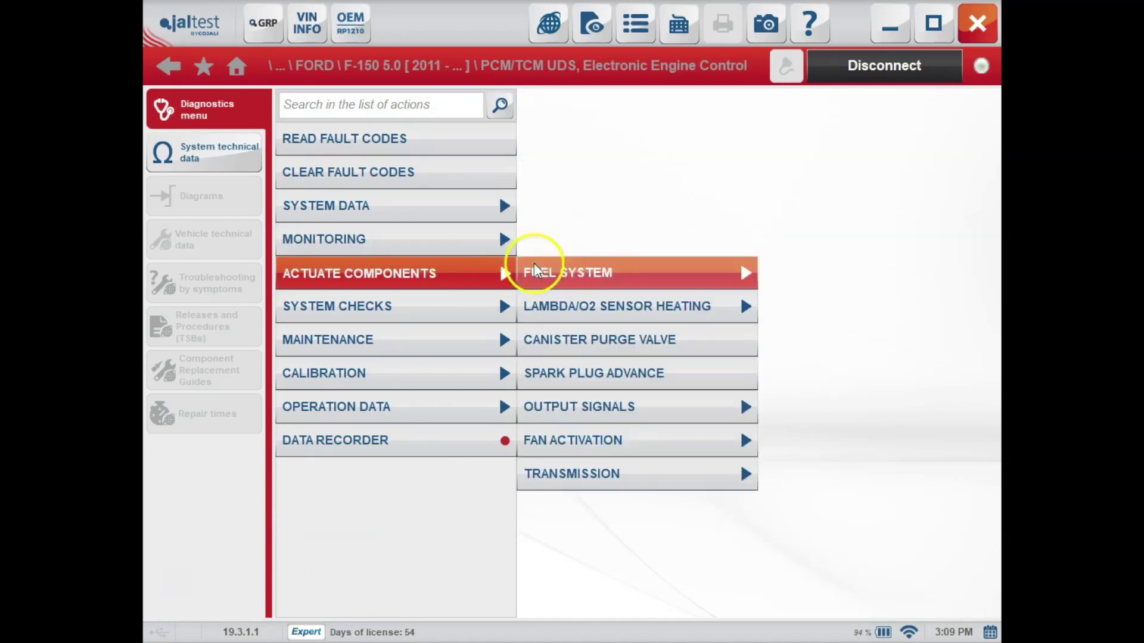
click(598, 276)
click(636, 302)
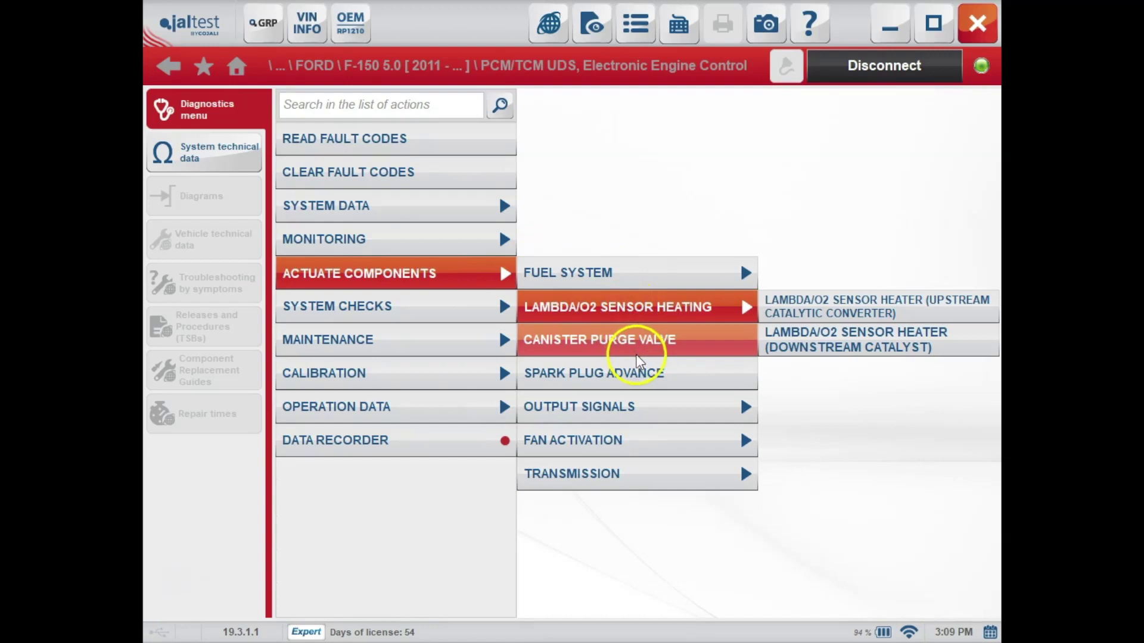
click(638, 403)
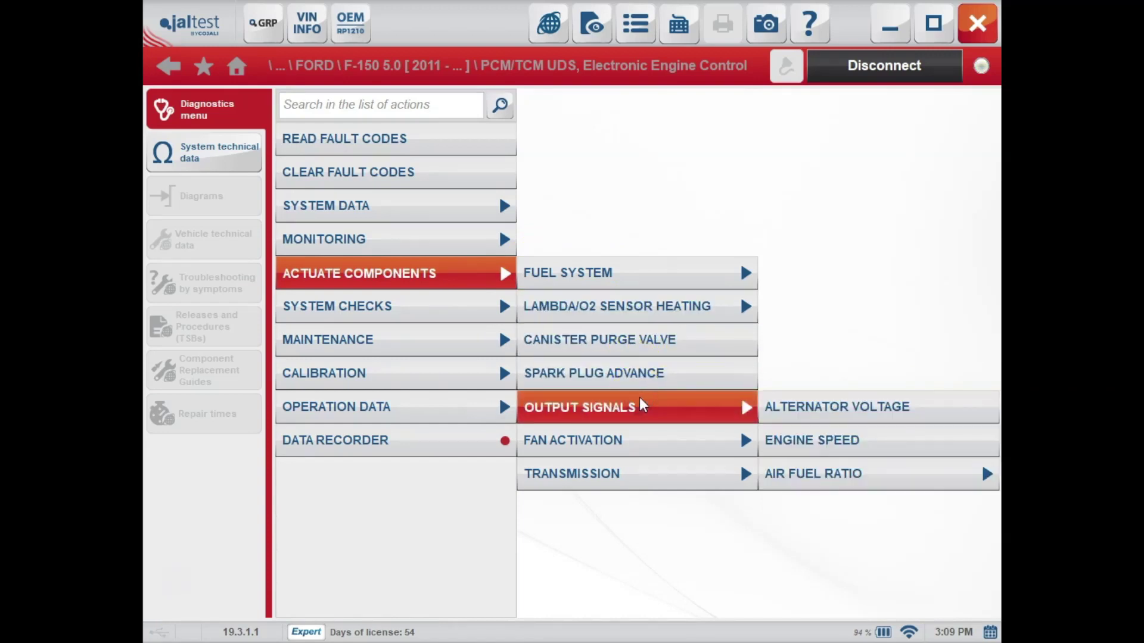
click(841, 478)
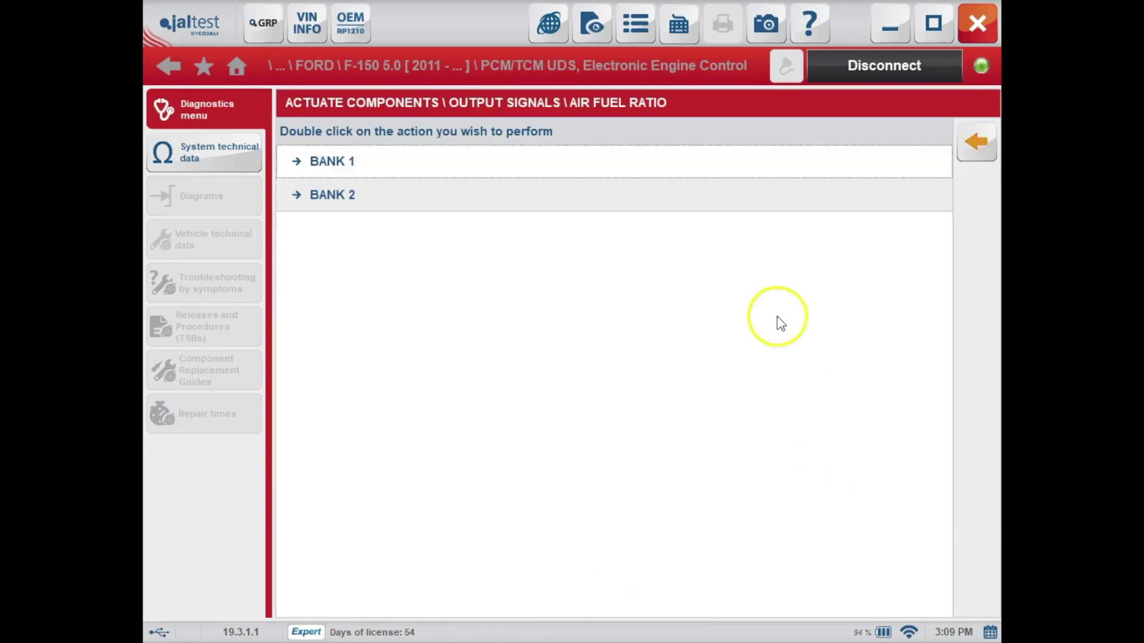
click(977, 142)
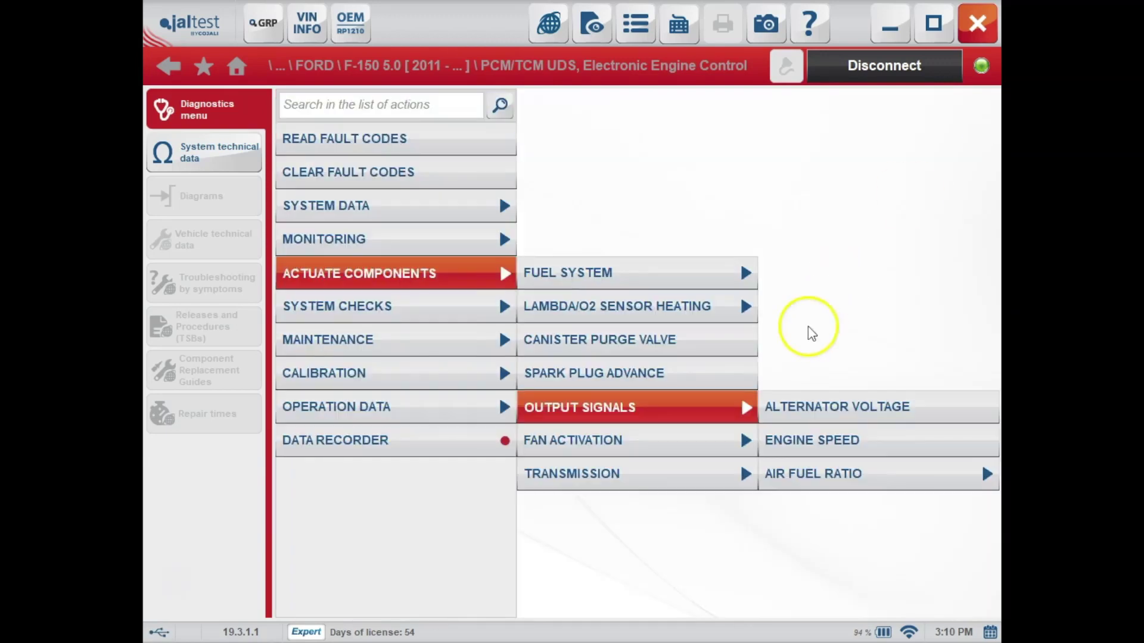
- Run the Fan Activation > Low Speed test, with the fan shown OFF
click(664, 439)
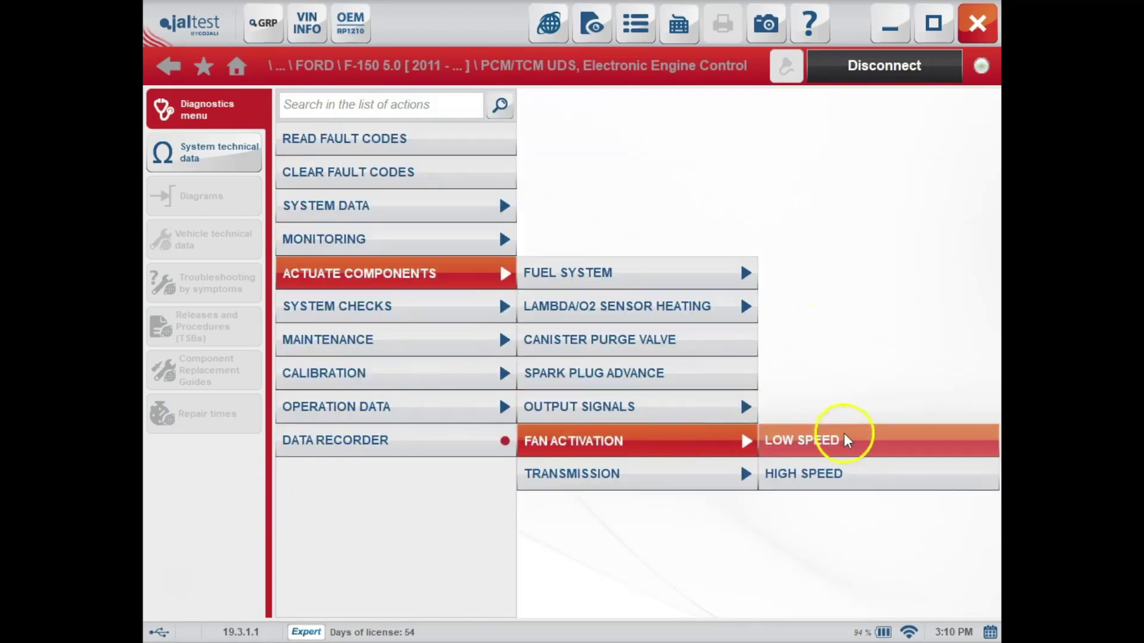
click(845, 441)
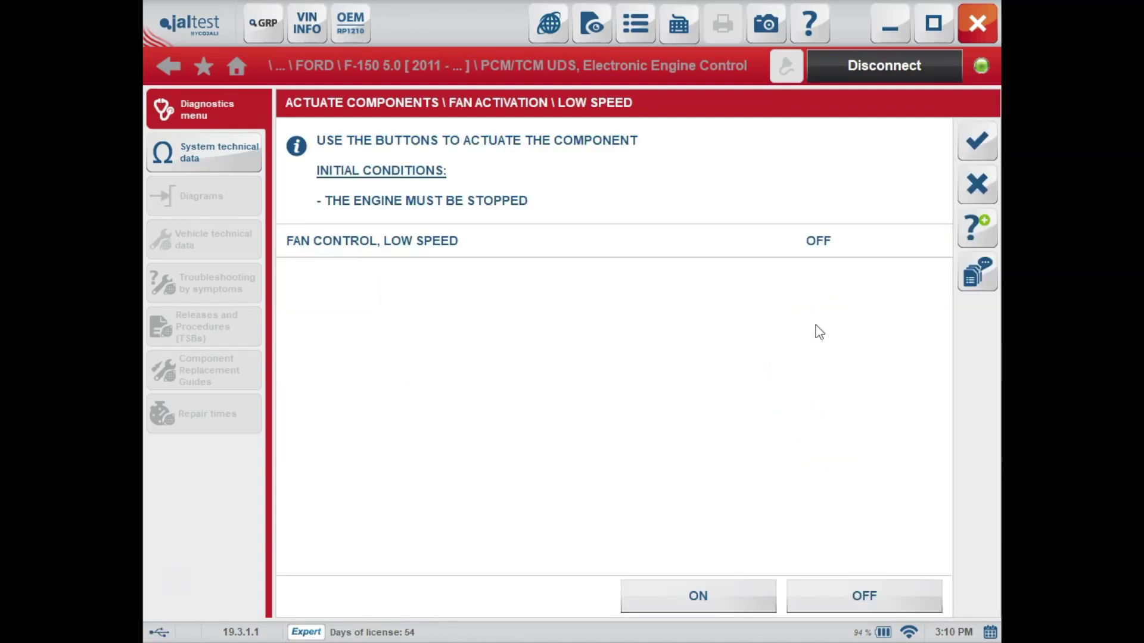
click(981, 134)
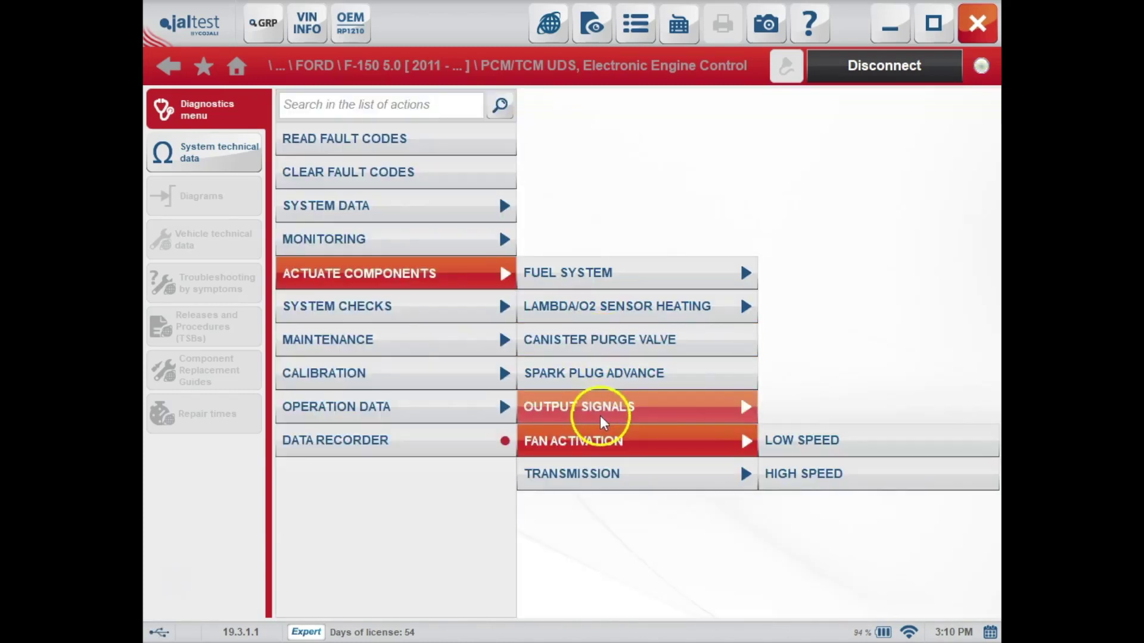
- Review the Transmission > Pressure Control Solenoid Valve actuation page
click(622, 473)
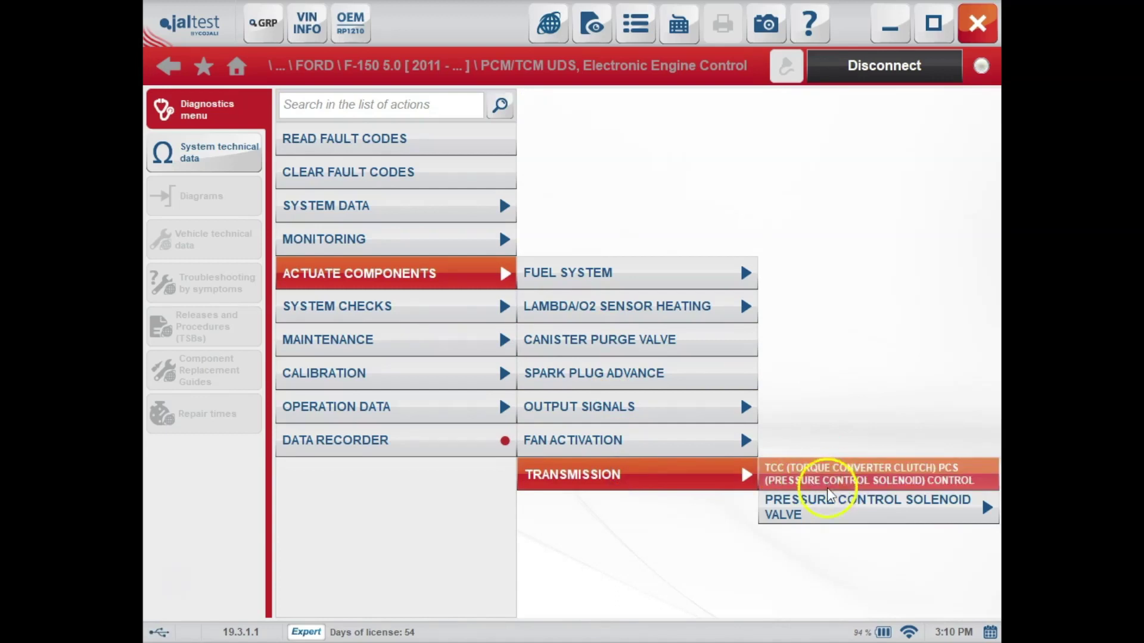
click(827, 525)
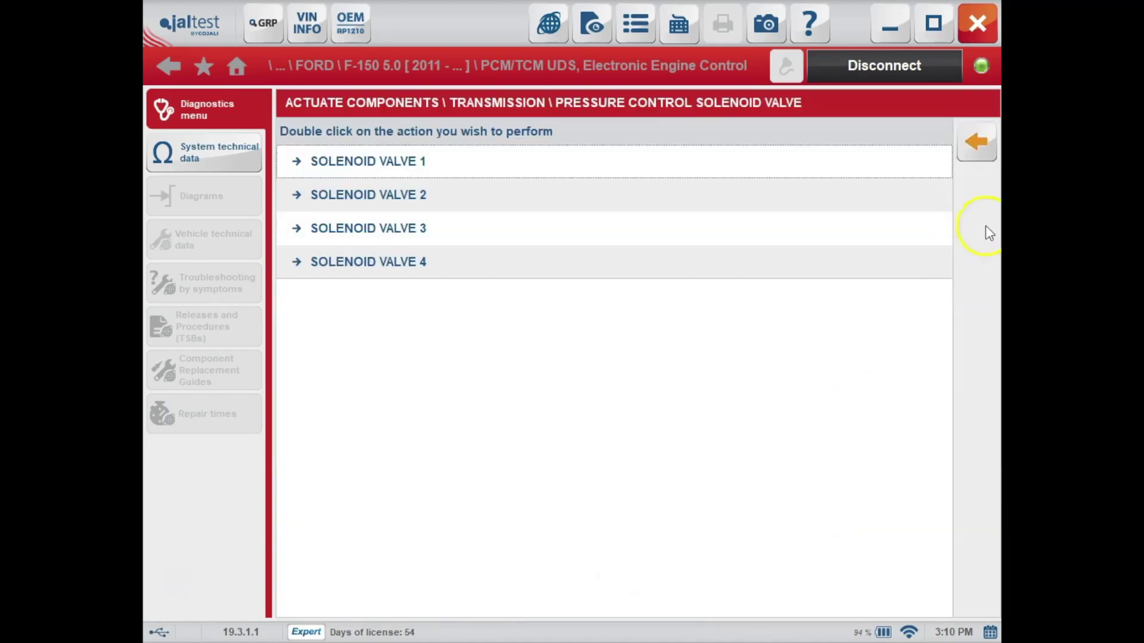
click(993, 154)
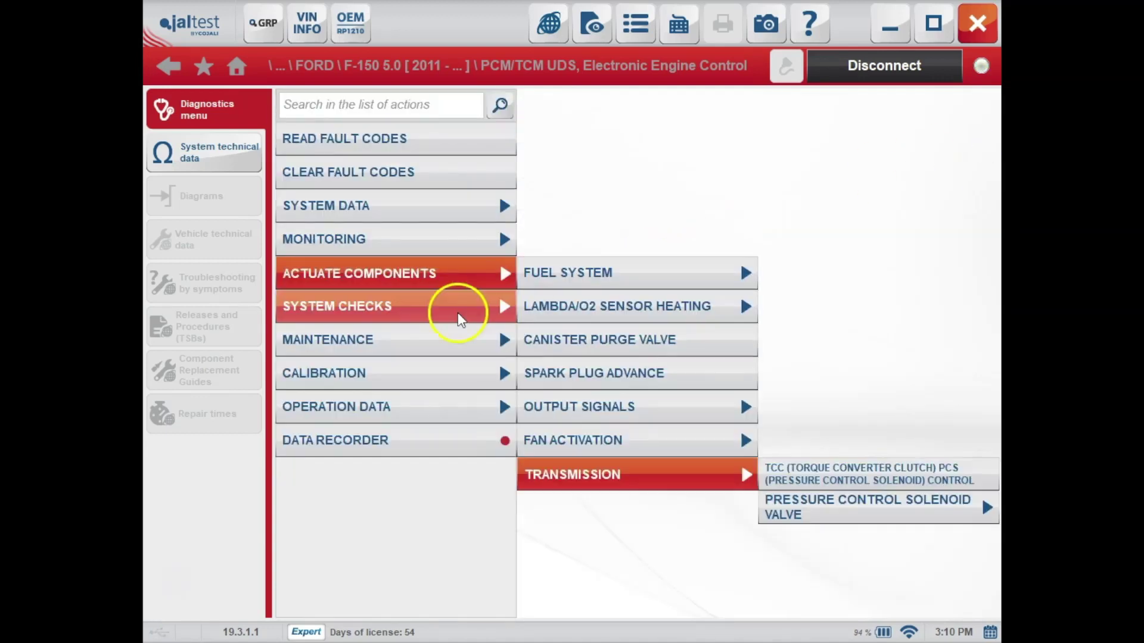
- Open the Cylinder Cut-Out test from System Checks
click(454, 312)
click(589, 315)
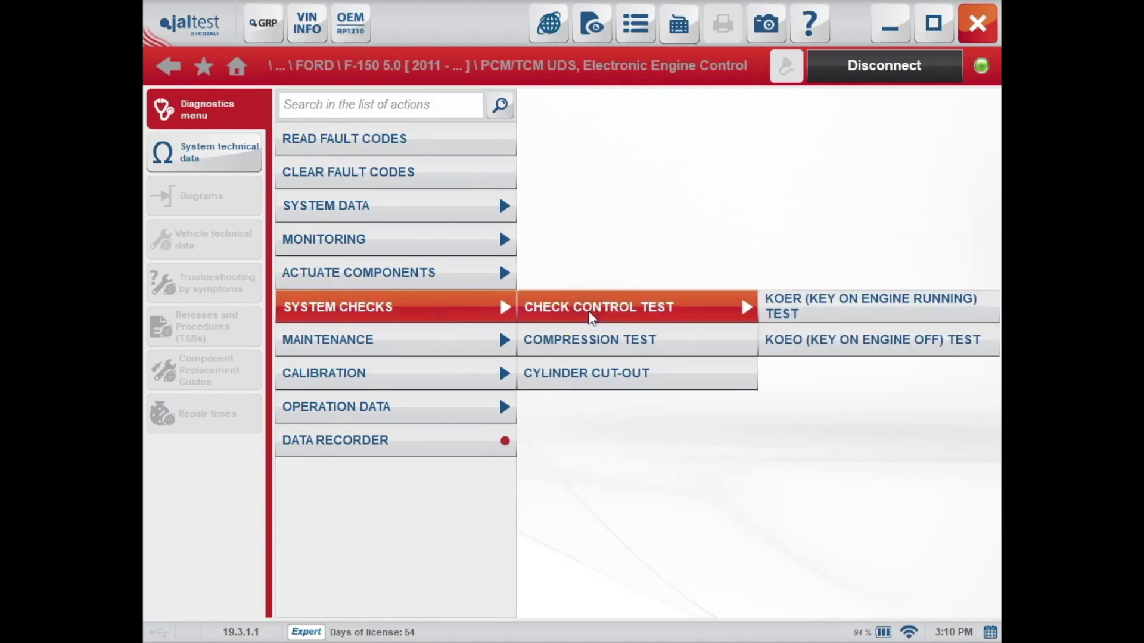
click(590, 375)
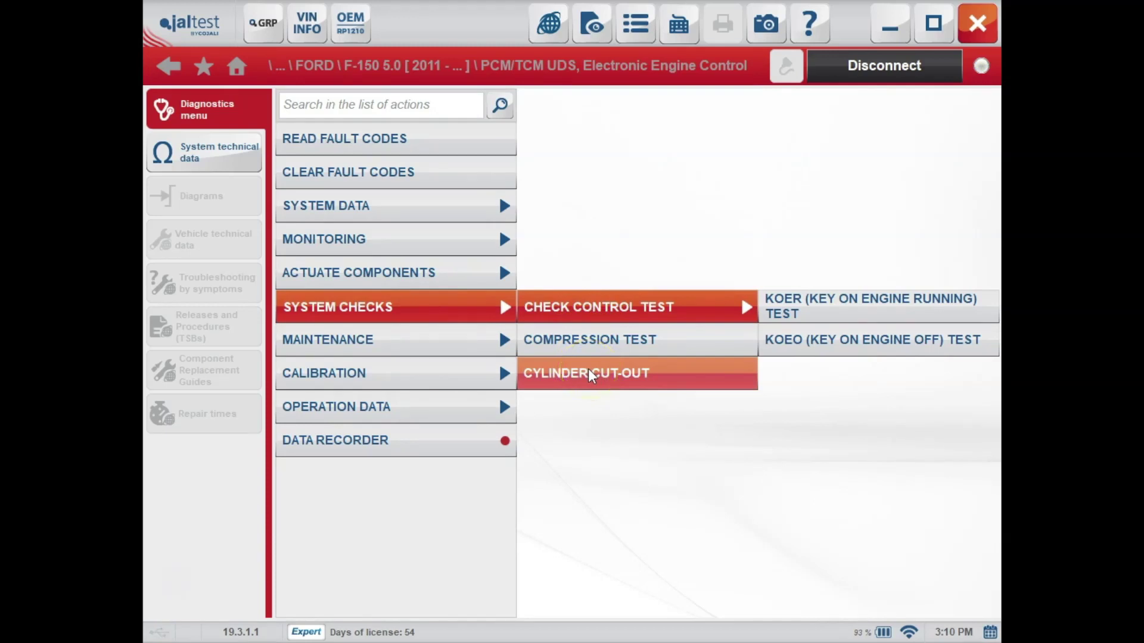
click(591, 375)
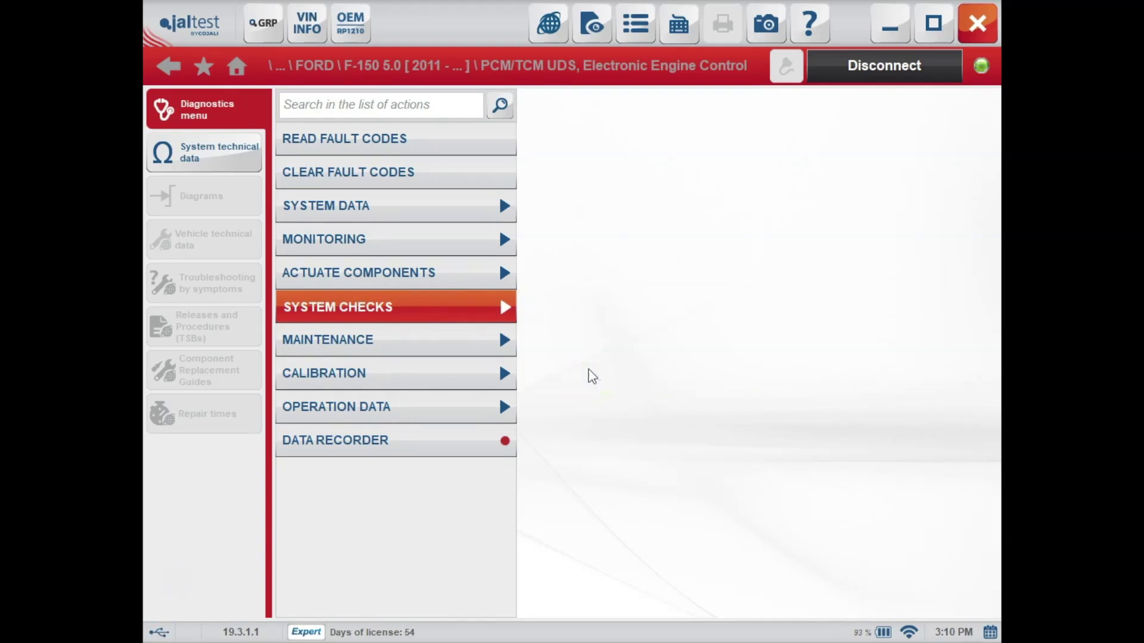
click(755, 276)
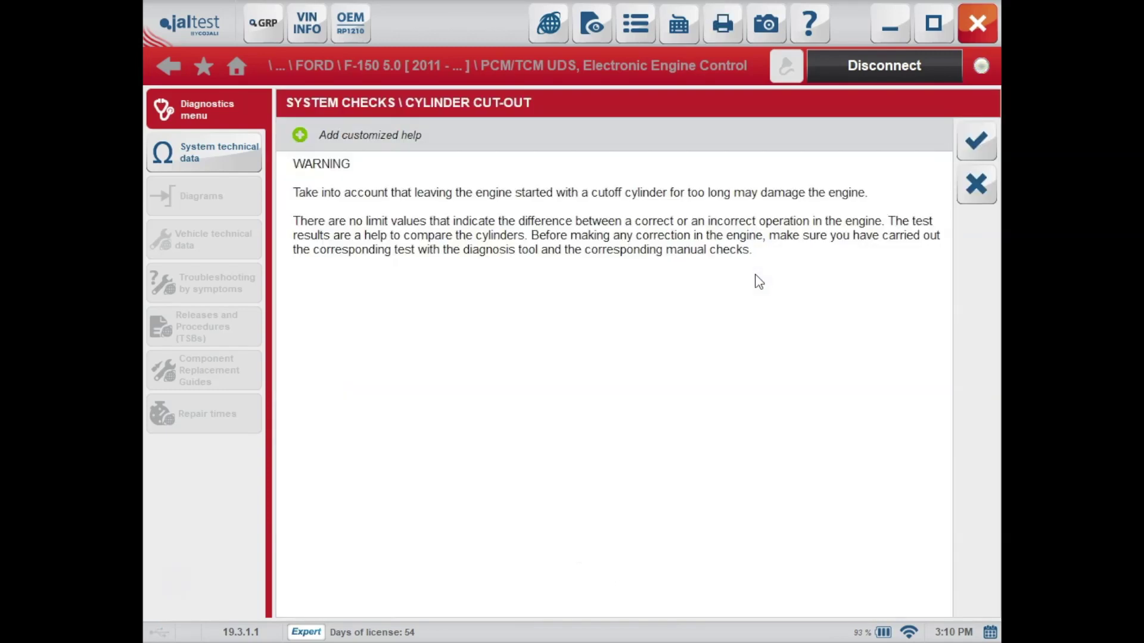
- Acknowledge the engine damage warning and accept the idle and parking brake initial conditions
click(980, 141)
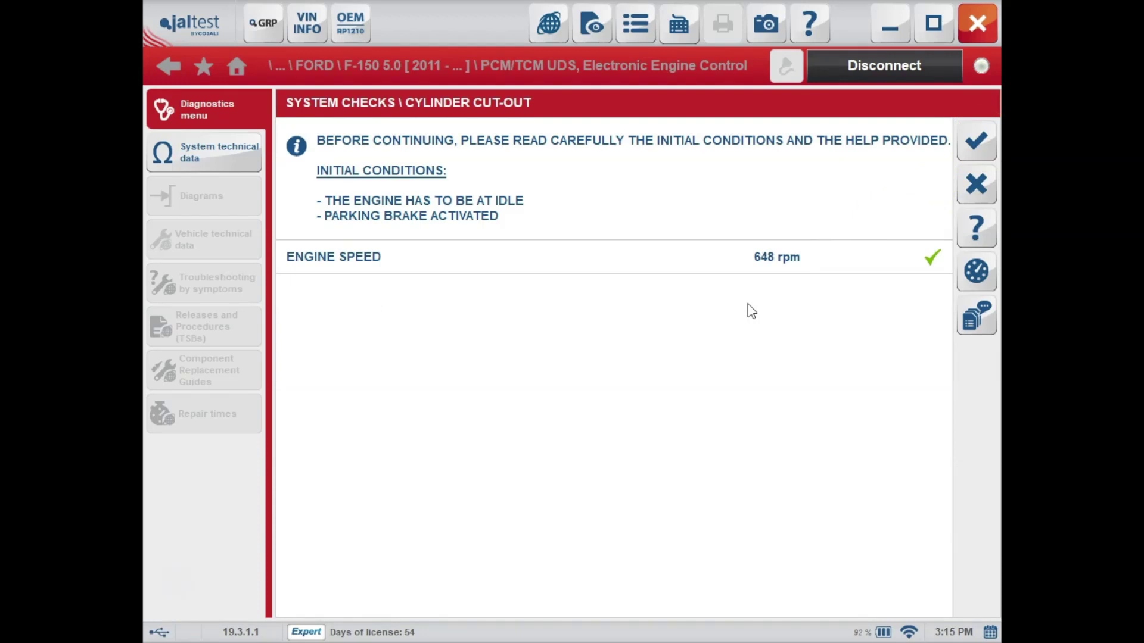
click(978, 147)
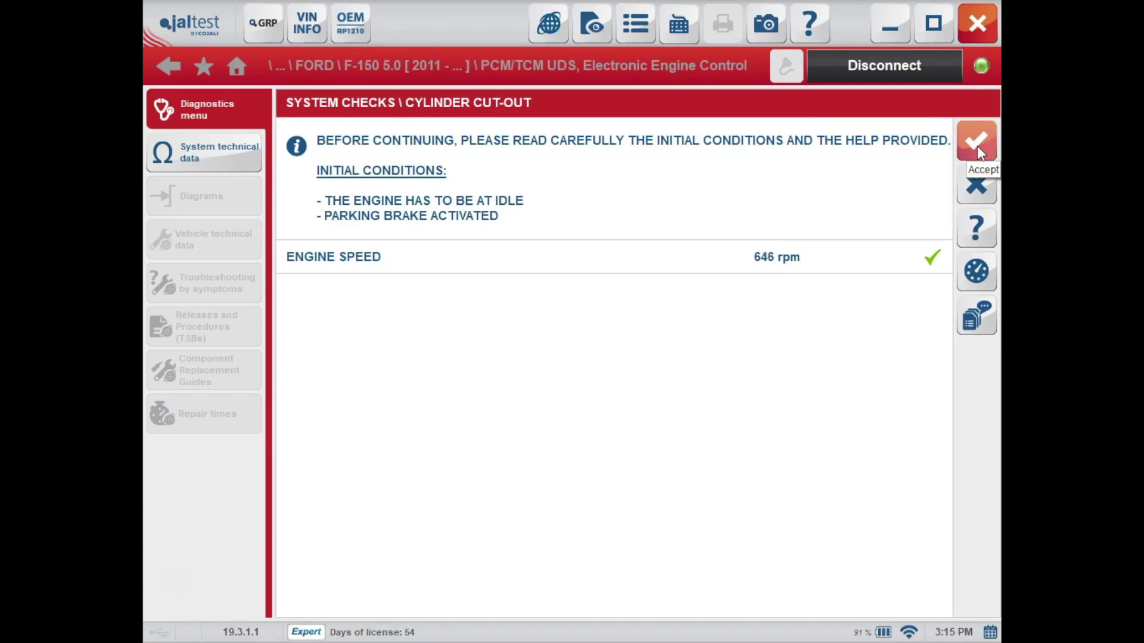
click(977, 146)
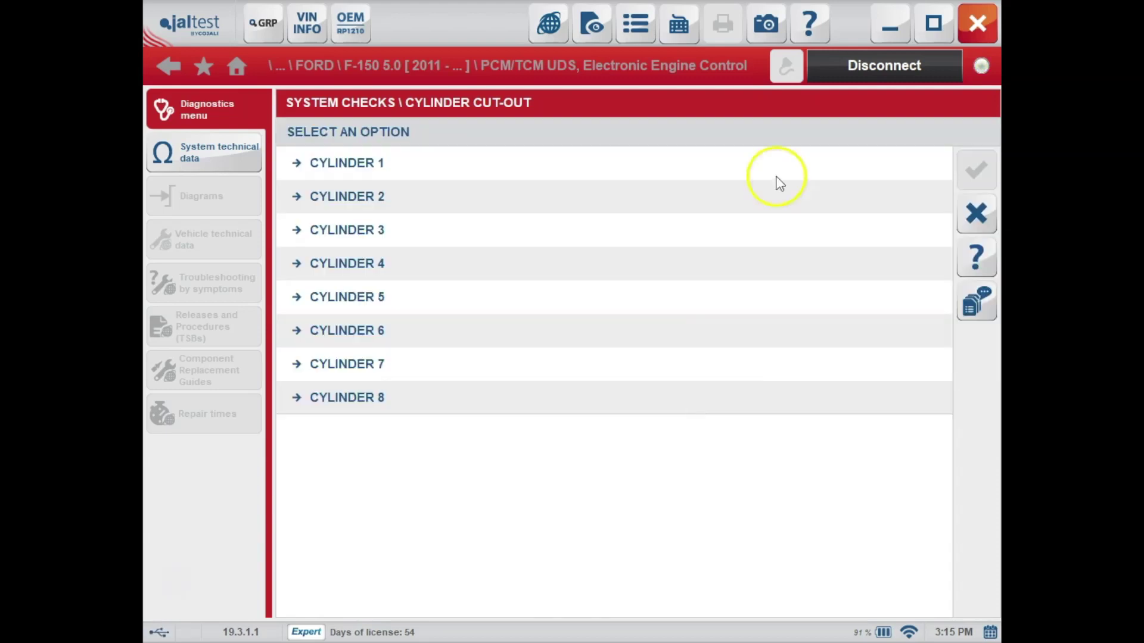
- Switch cylinder 1 off and back on, then return to the cylinder list
click(784, 173)
click(975, 171)
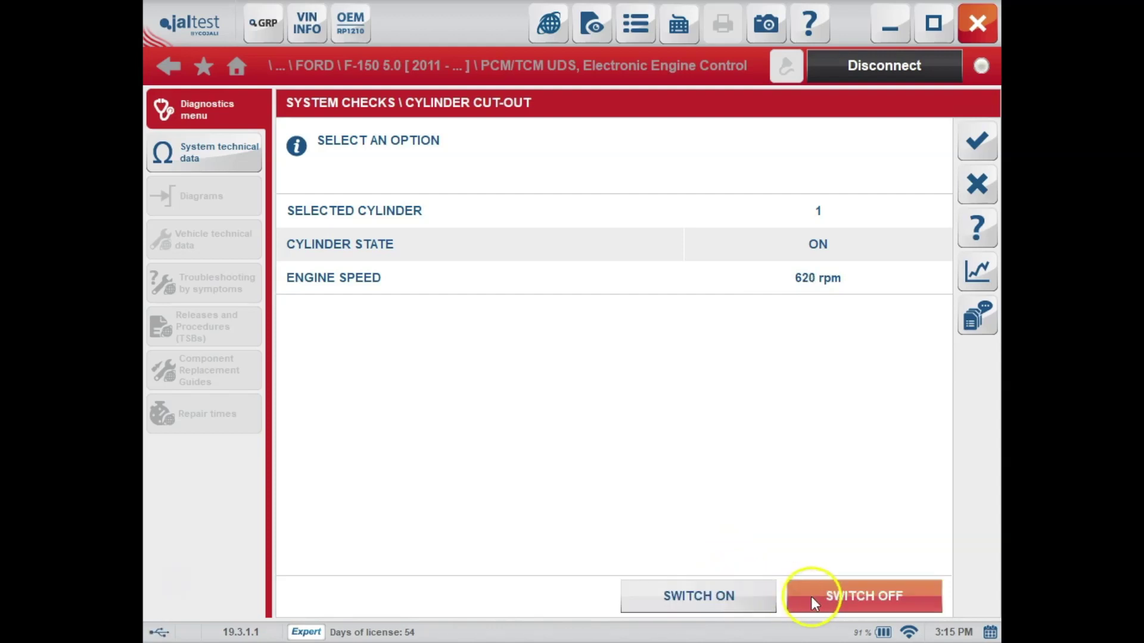
click(750, 595)
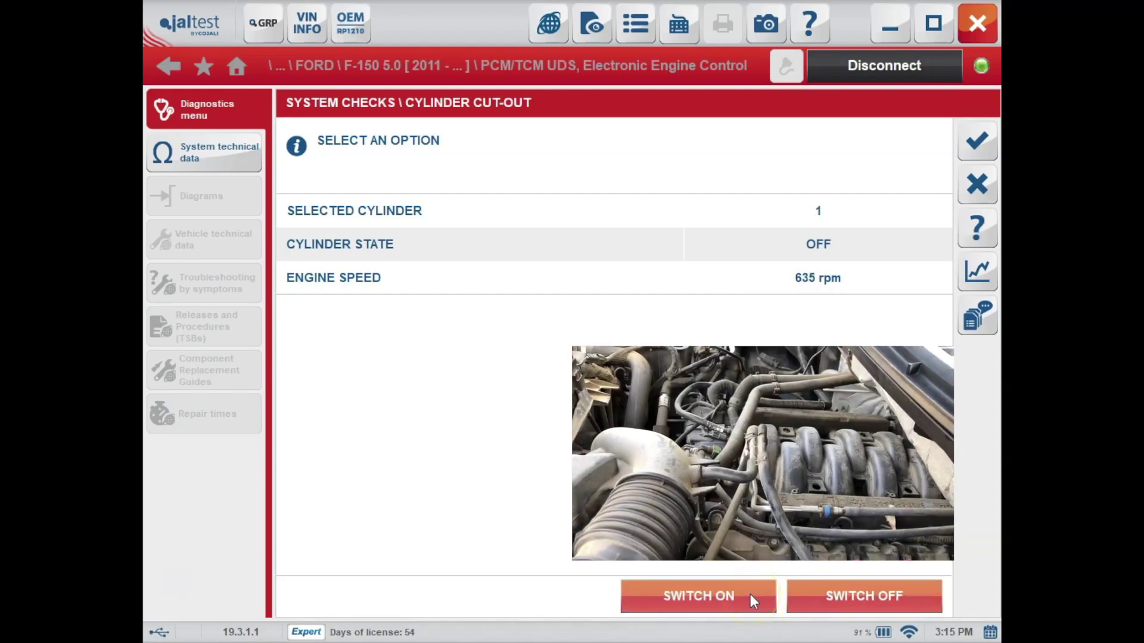
click(750, 594)
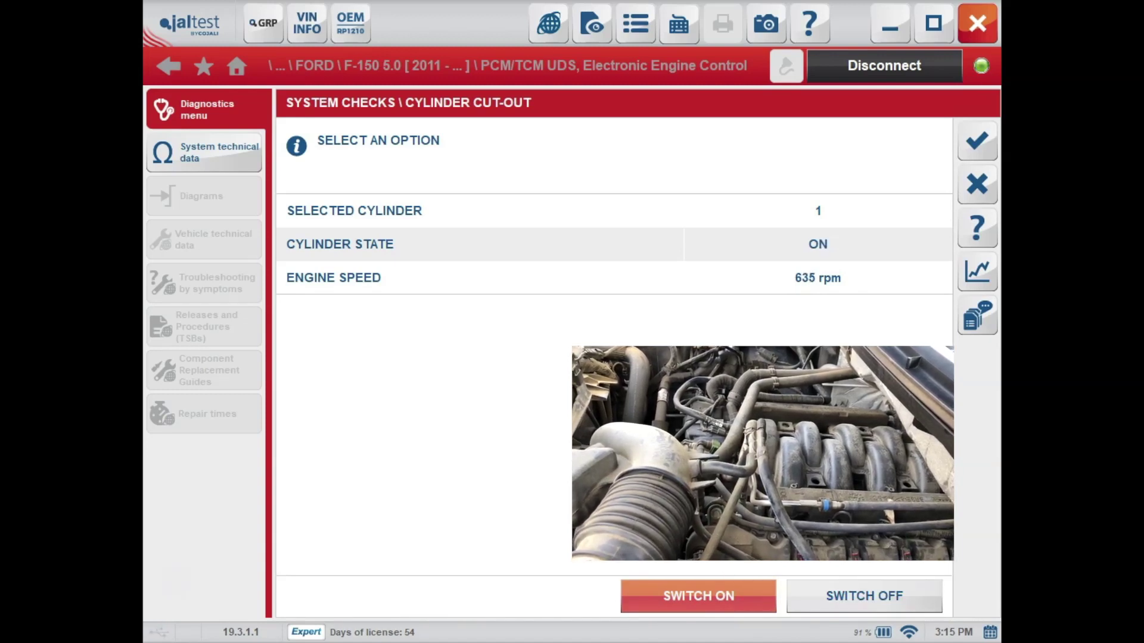
click(977, 148)
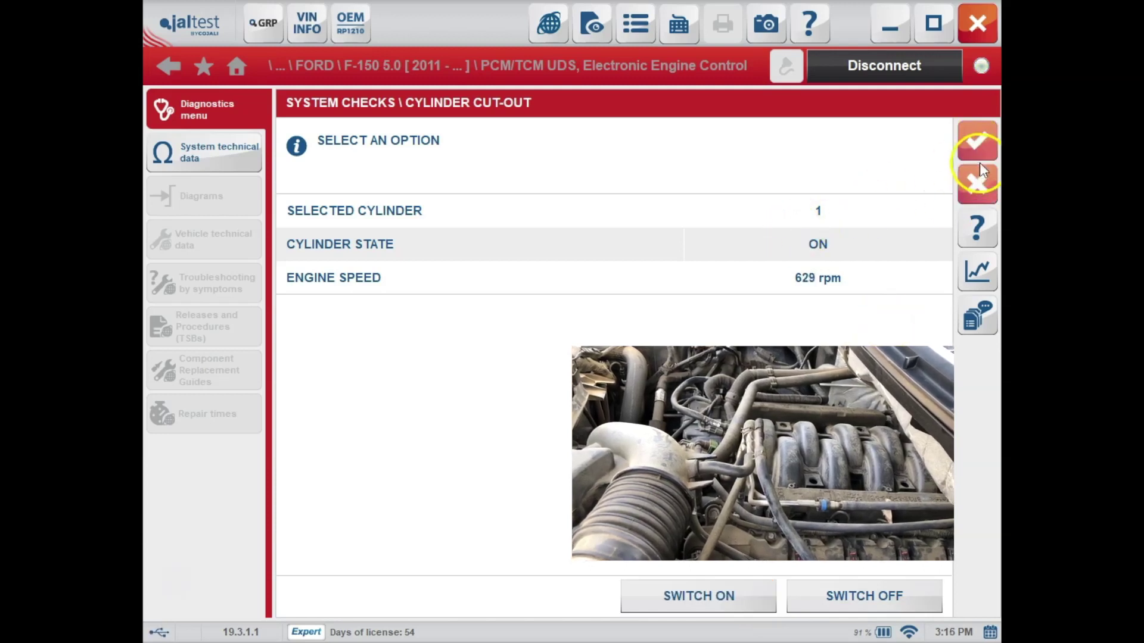
click(974, 179)
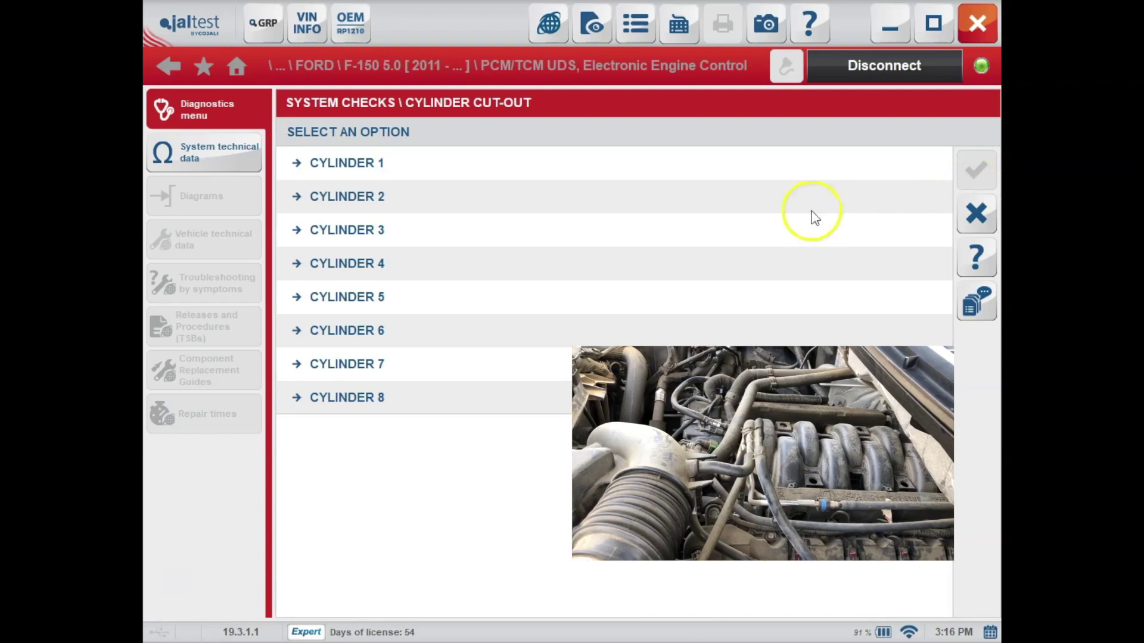
- Switch cylinder 2 off and back on at about 610–635 rpm, then return to the list
click(811, 207)
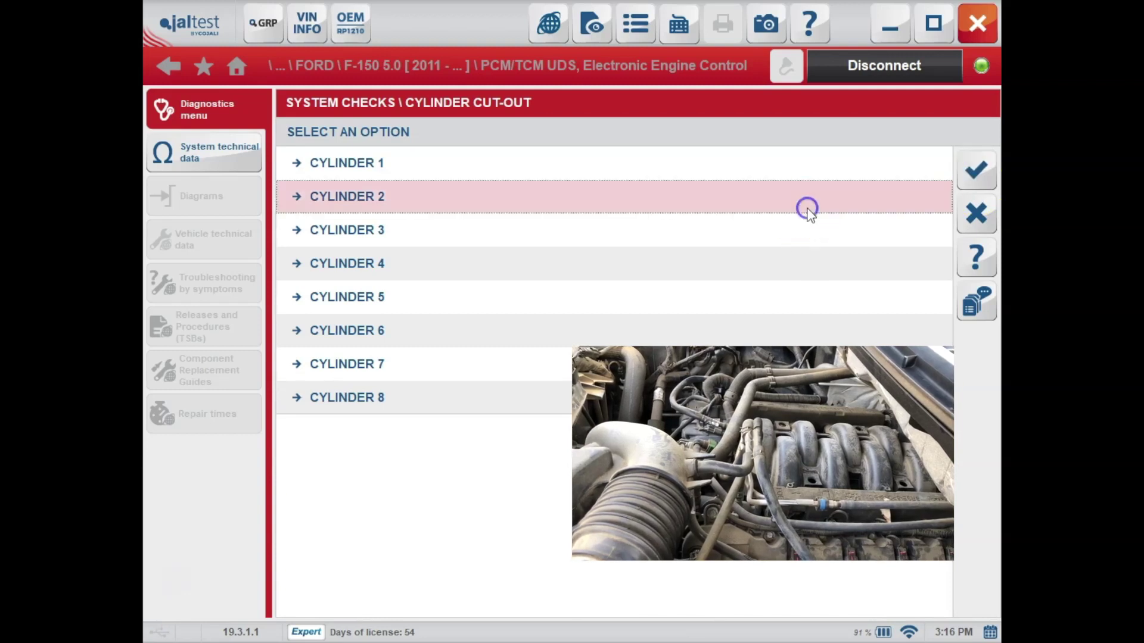
click(971, 171)
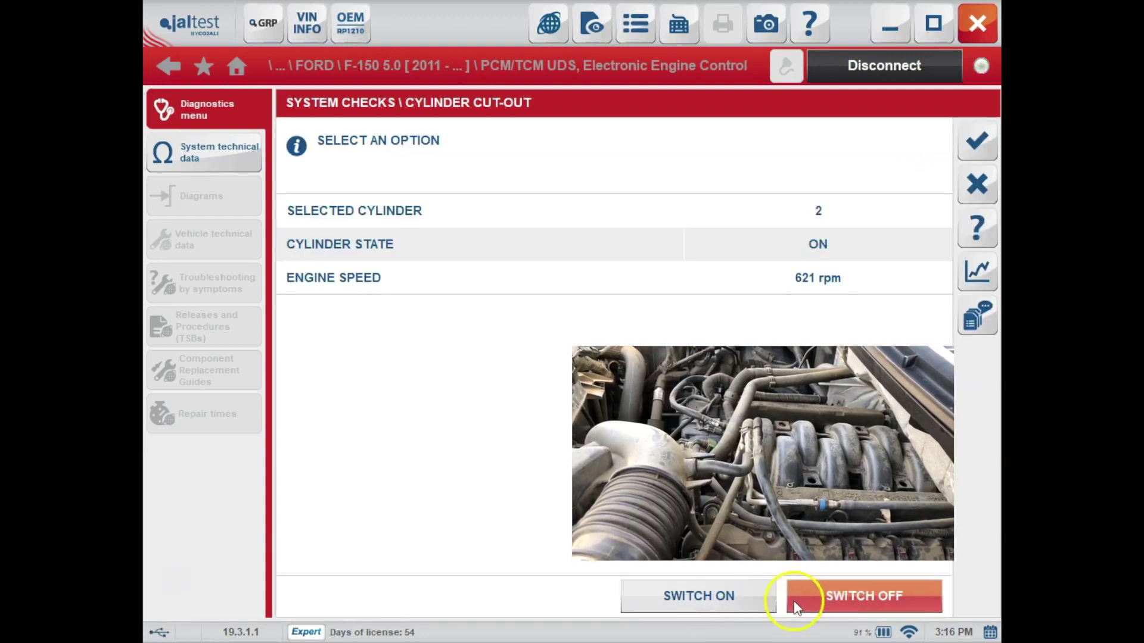
click(794, 603)
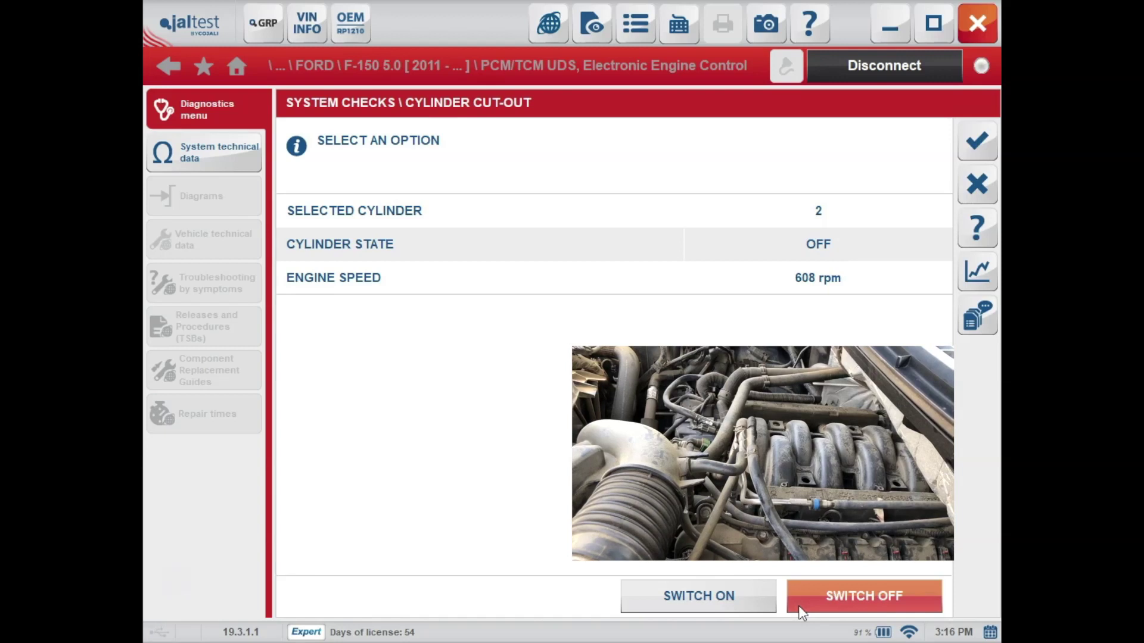
click(758, 602)
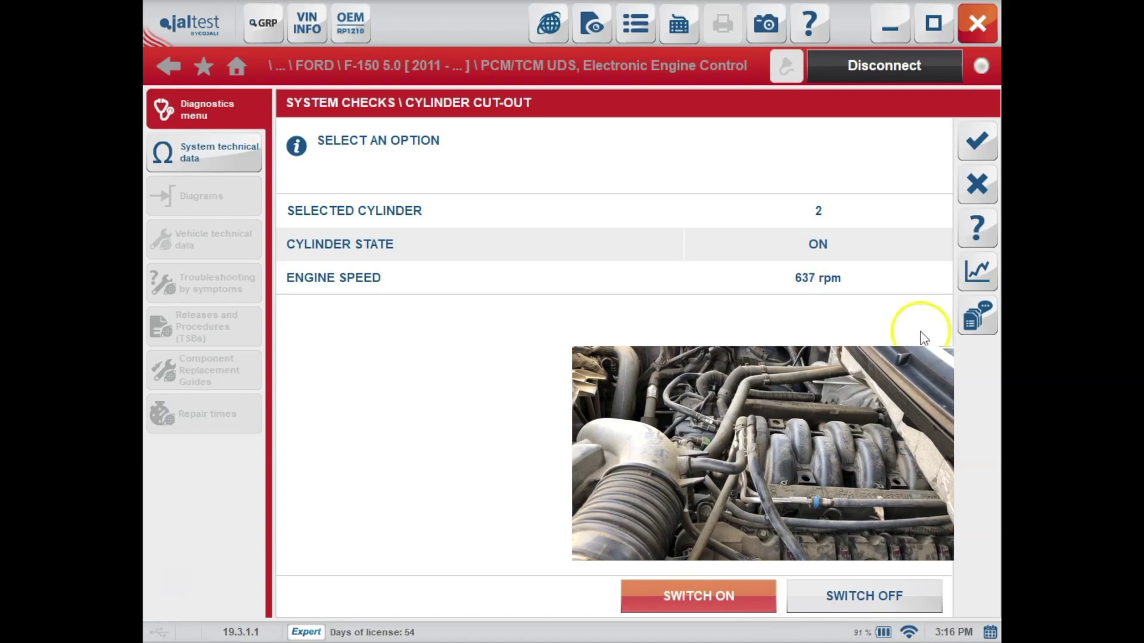
click(976, 181)
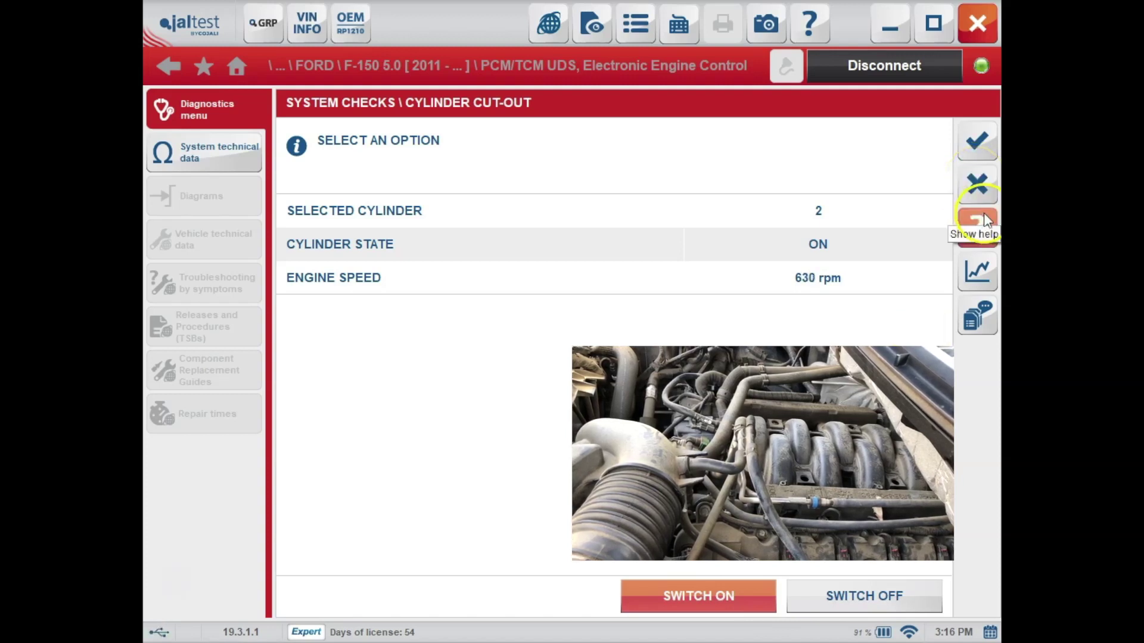
click(982, 172)
click(859, 243)
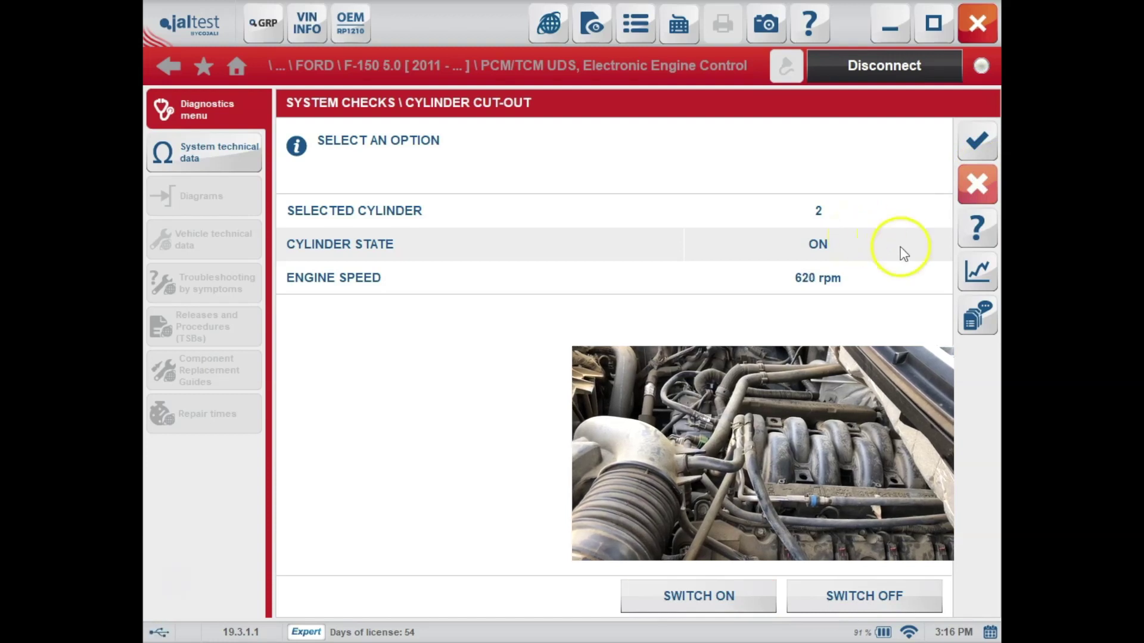
click(977, 142)
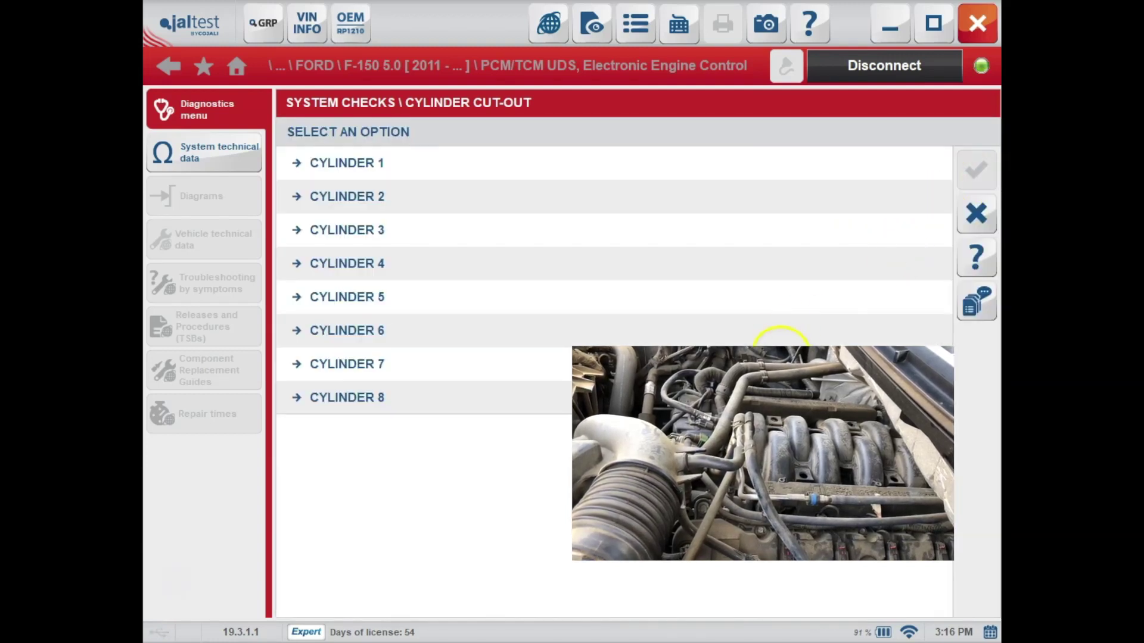
- Switch cylinder 6 off and back on near 625 rpm, then accept to finish the test
click(785, 340)
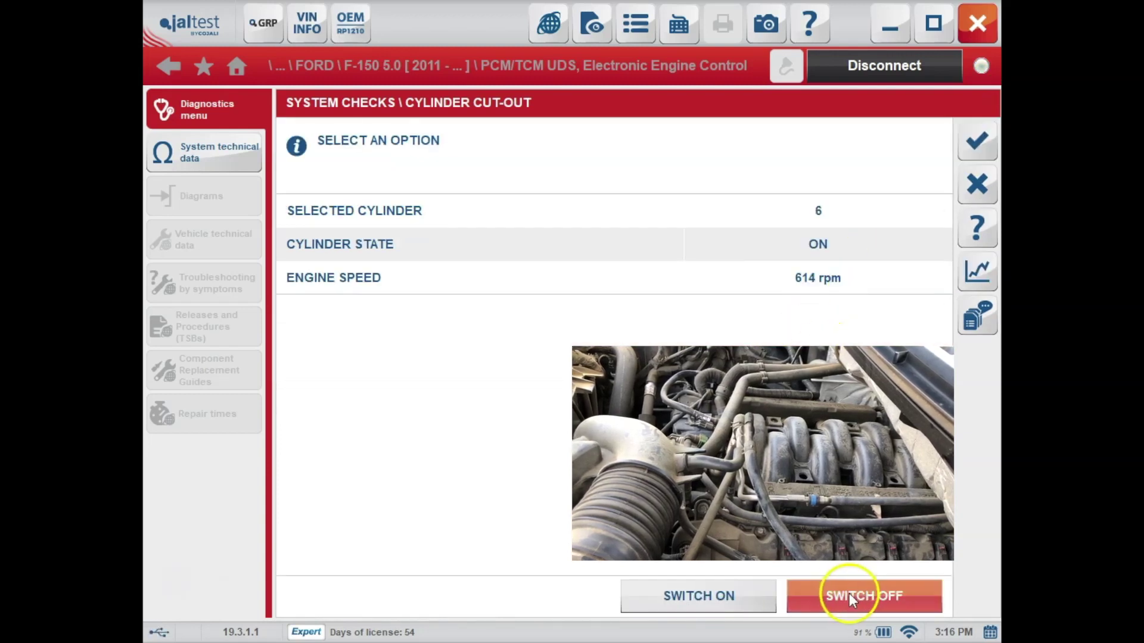
click(850, 593)
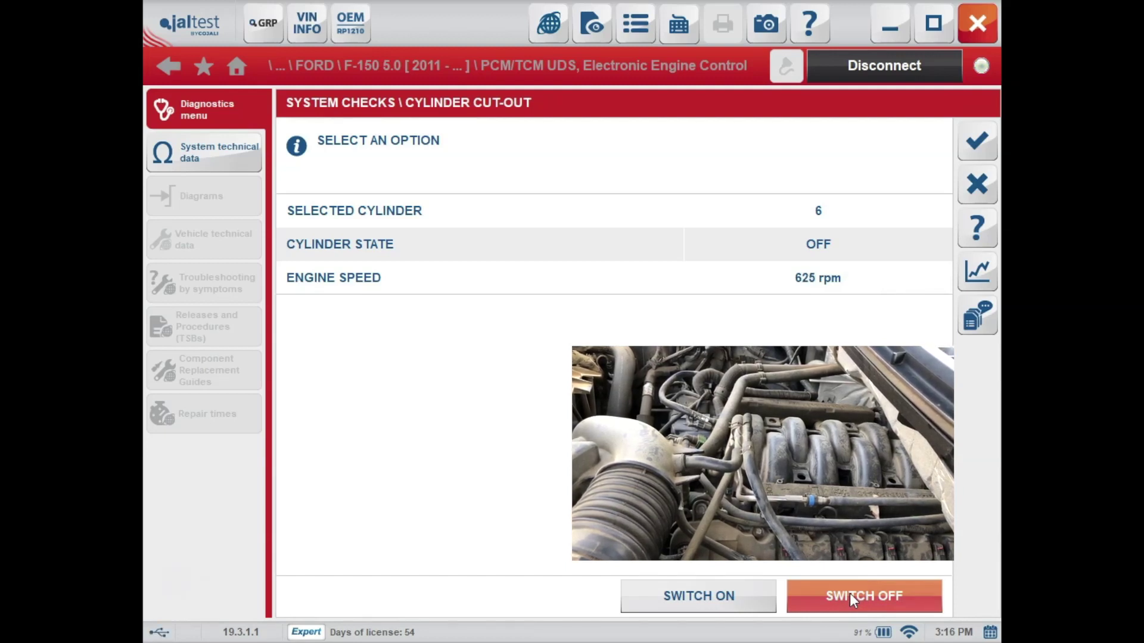
click(718, 599)
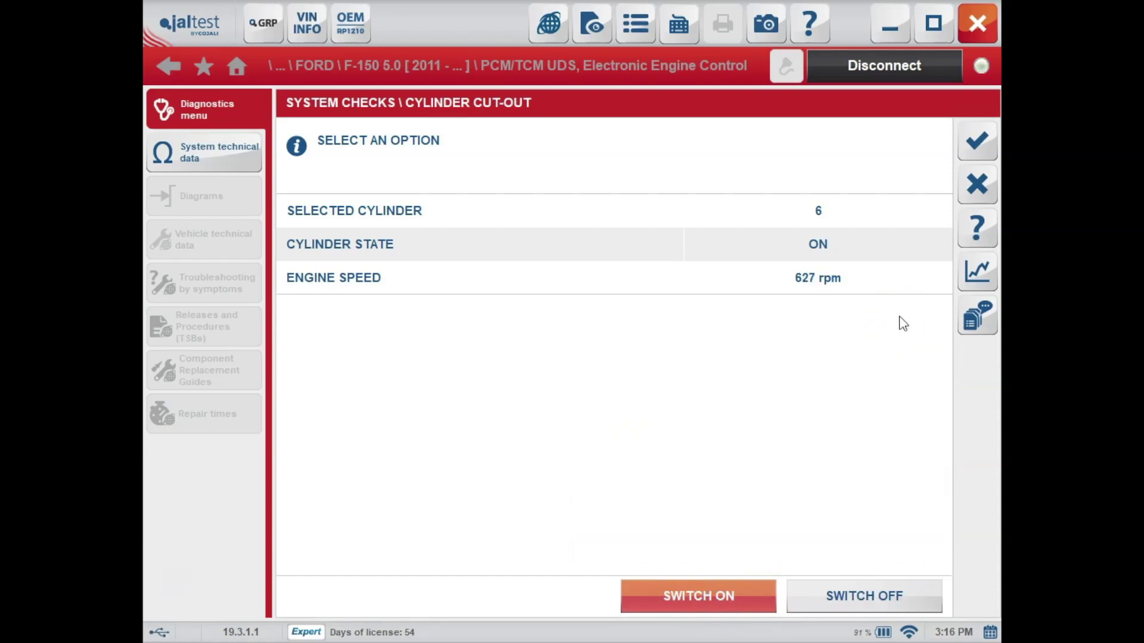
click(994, 151)
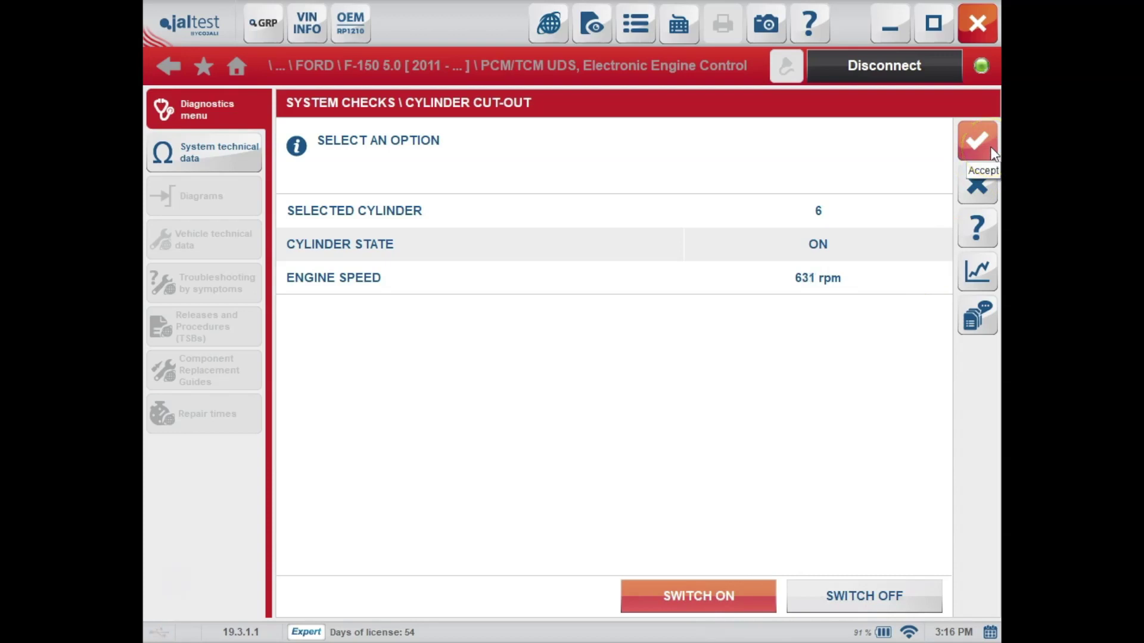
click(993, 151)
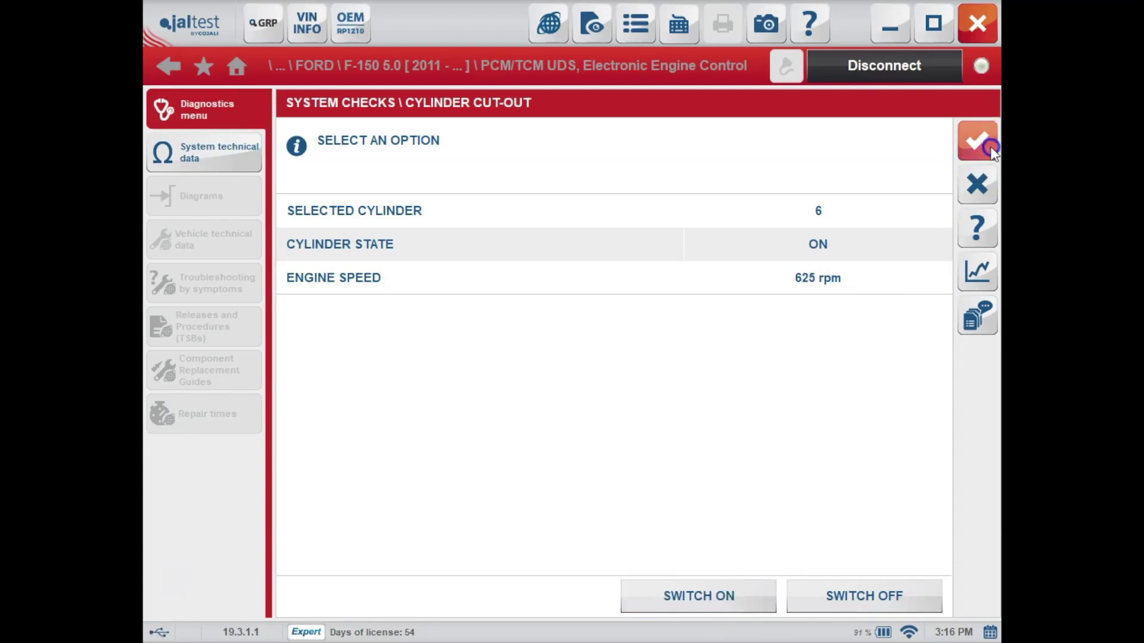
- Display the saved engine-speed graphs and scroll through those for cylinders 1, 2 and 6
click(639, 406)
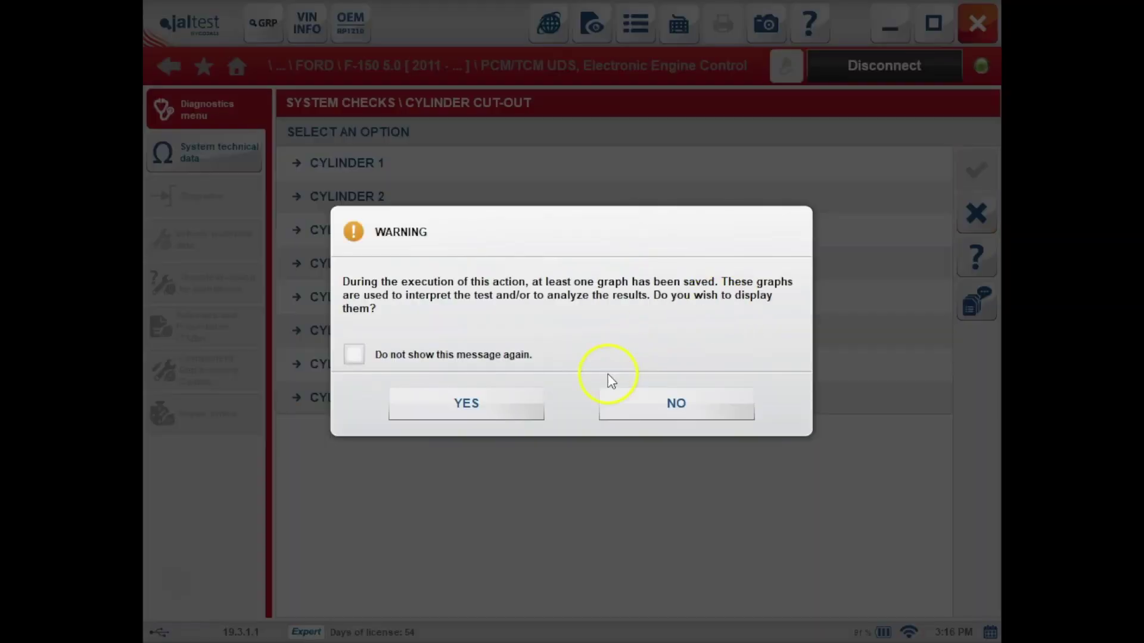
click(538, 403)
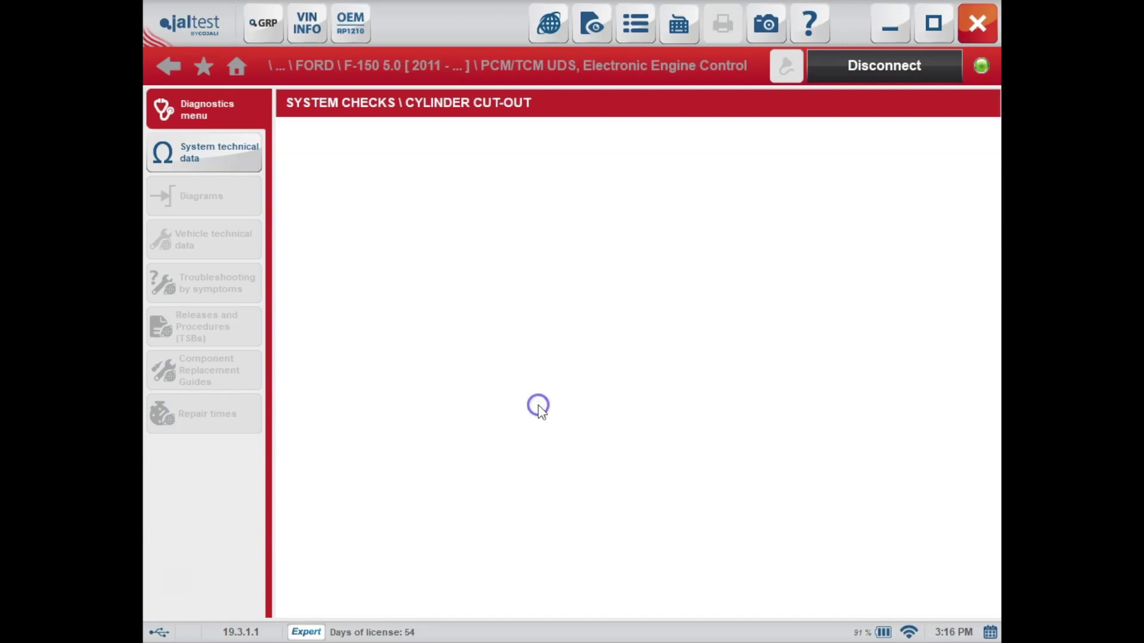
drag(945, 249, 945, 300)
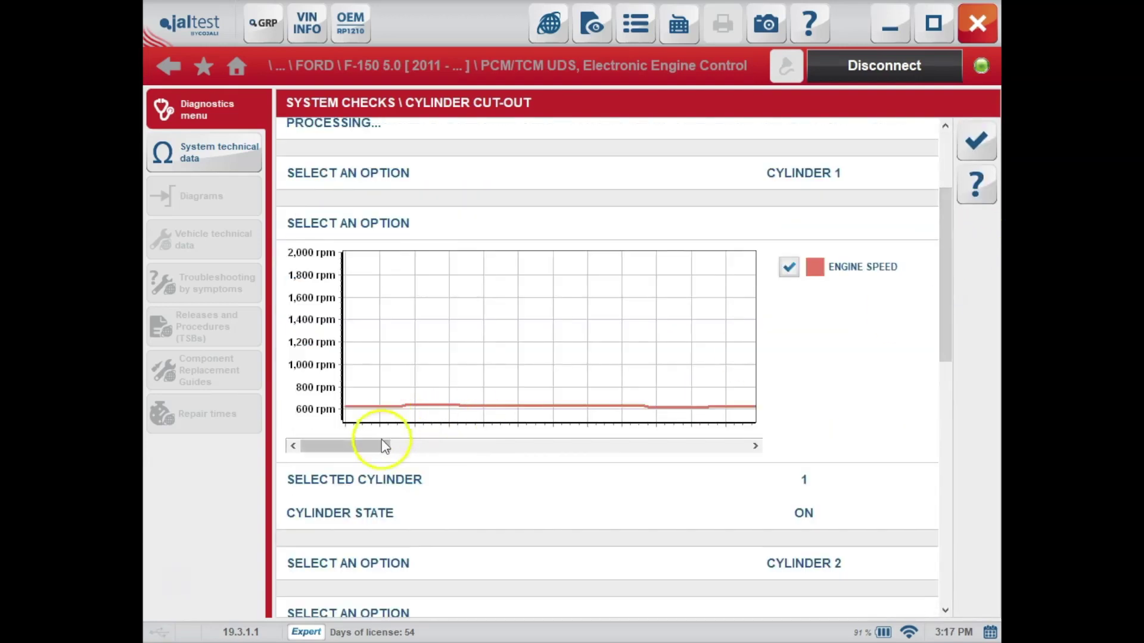
drag(382, 444, 760, 462)
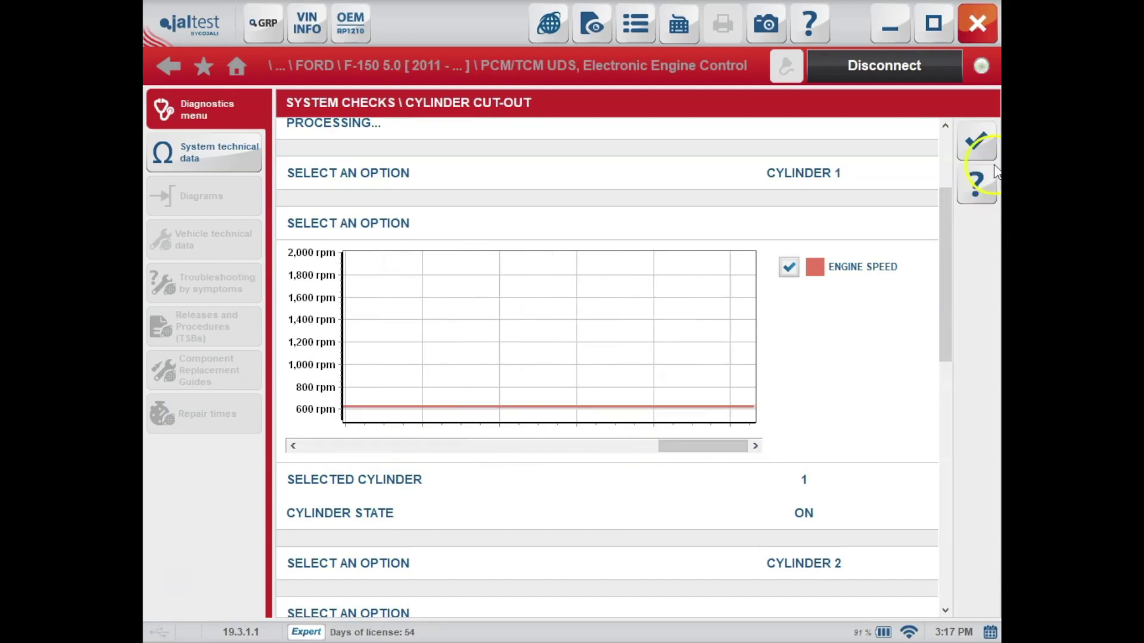
drag(945, 256, 944, 519)
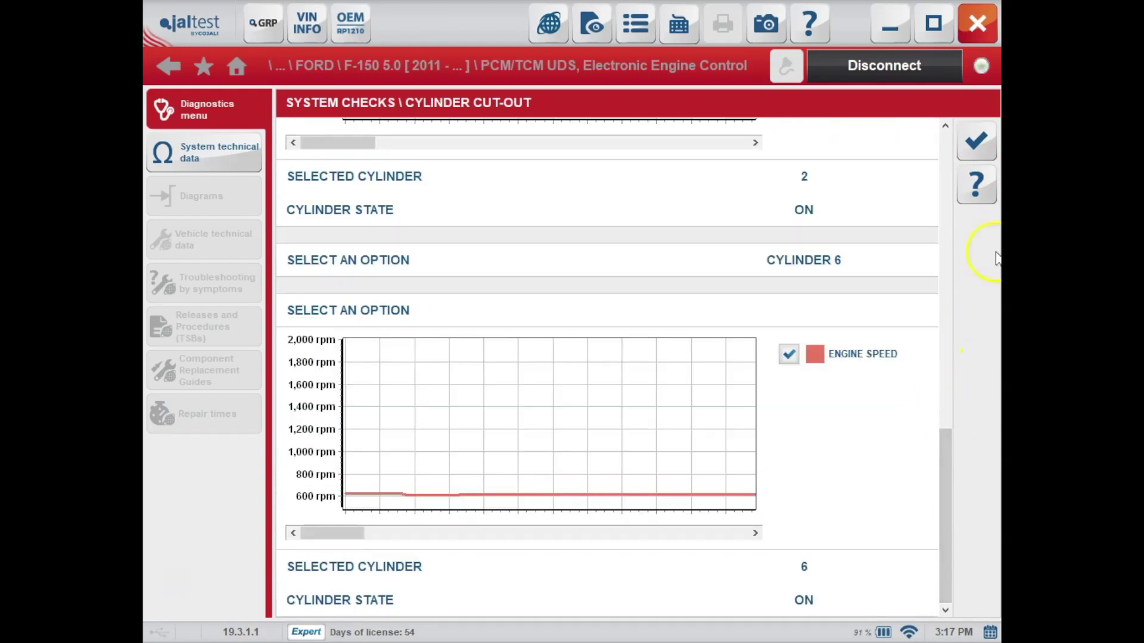
- Close the cut-out graphs, then view the Maintenance, Adaptation Reset, Calibration and Operation Data options
click(978, 141)
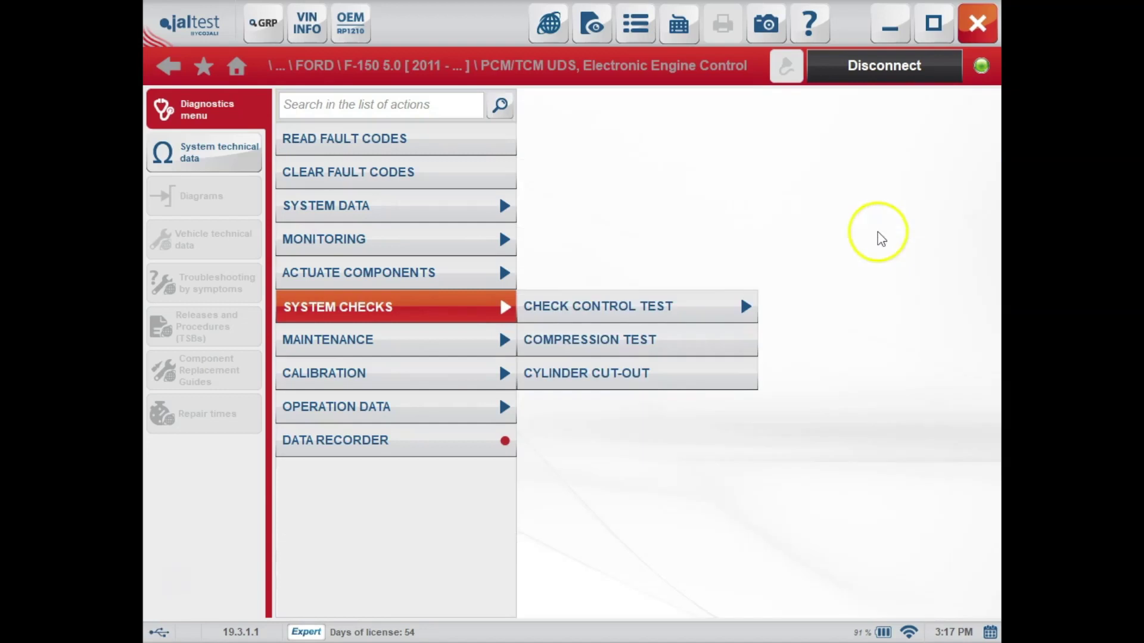
click(466, 341)
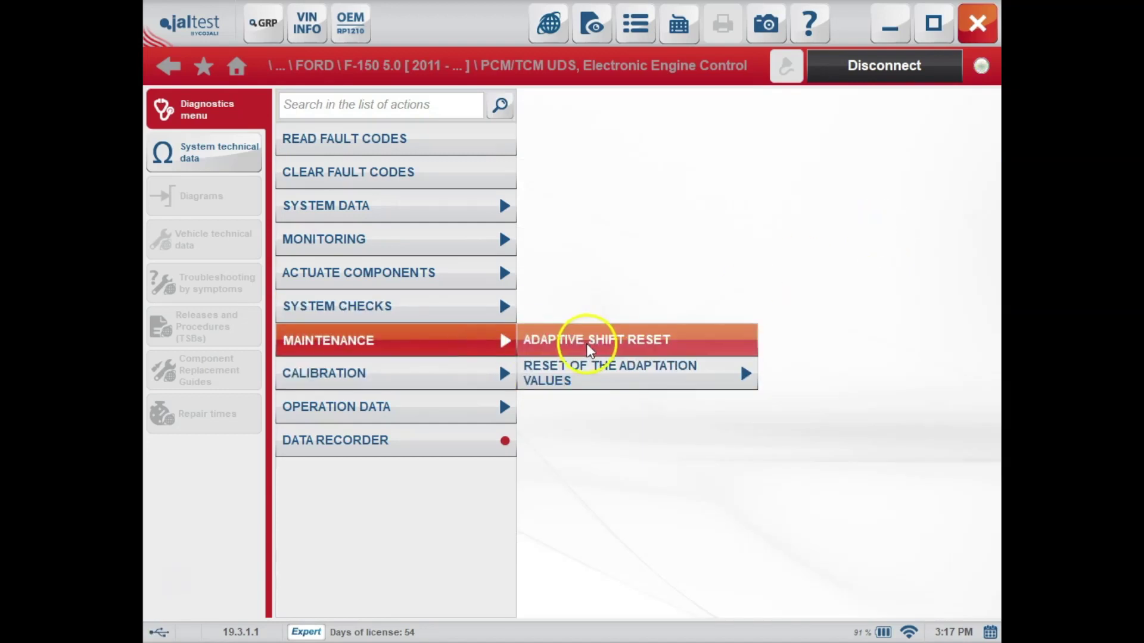
click(587, 387)
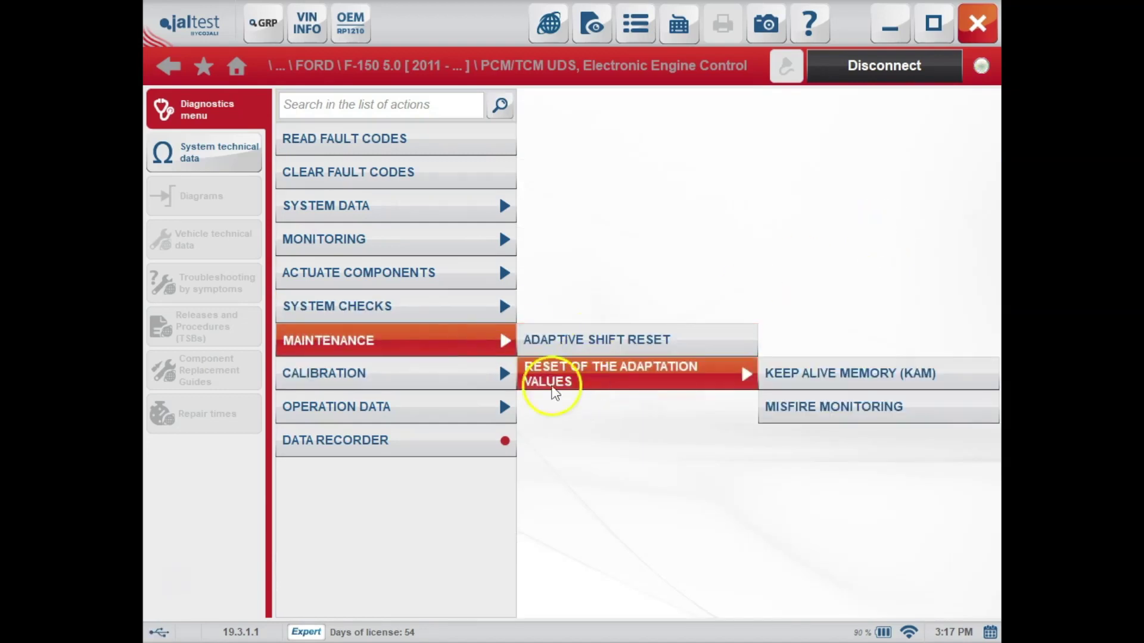
click(487, 375)
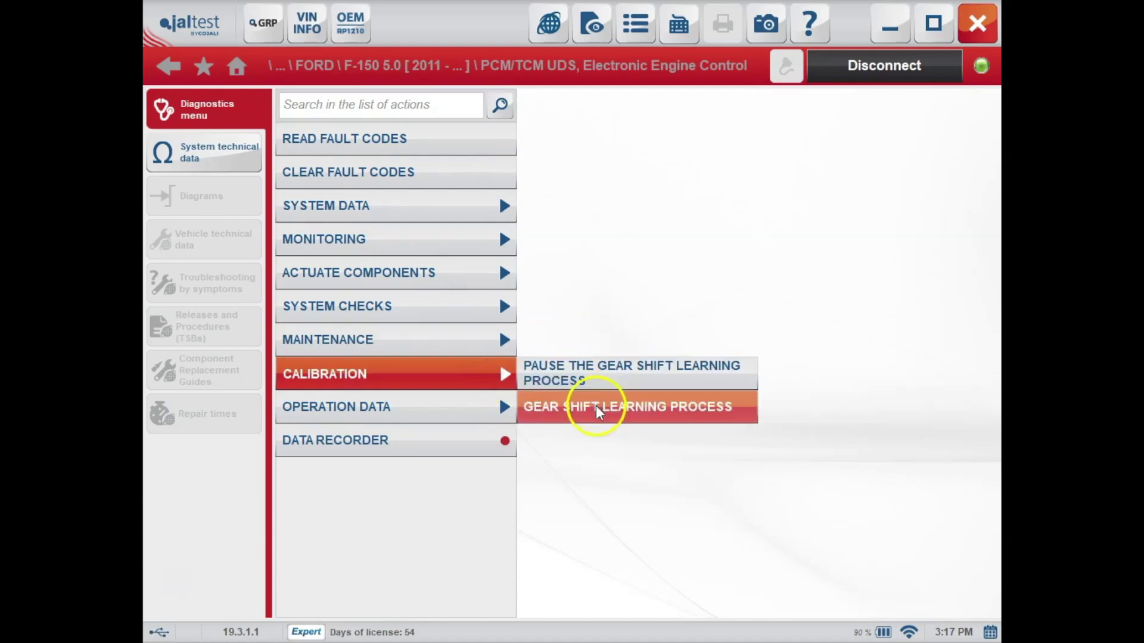
click(327, 409)
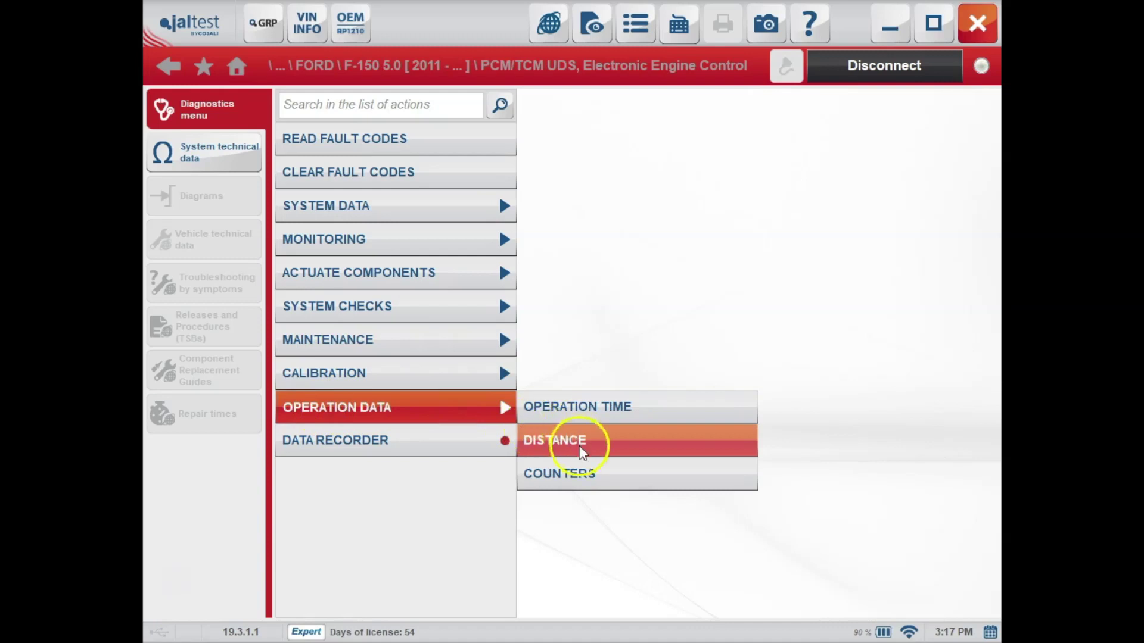